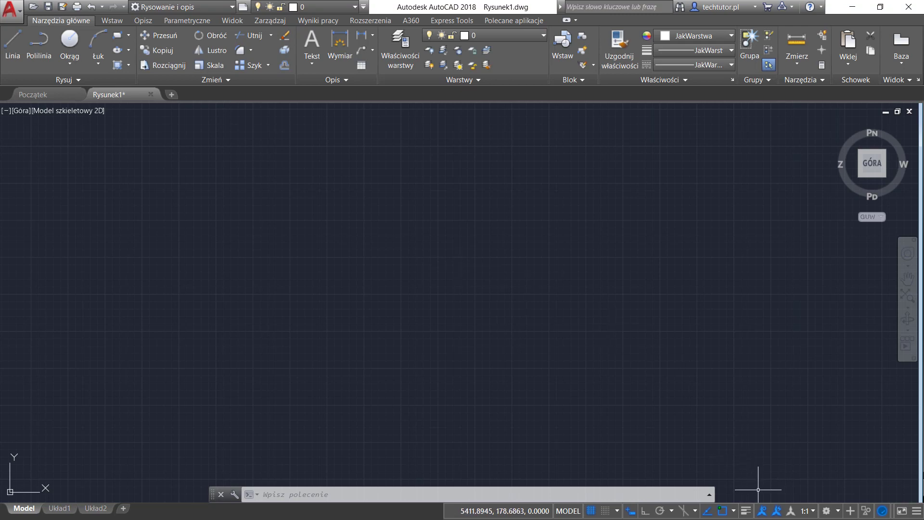
- Draw a single vertical line with Ortho on, then turn Ortho off and show the Parametryczne tools
click(640, 511)
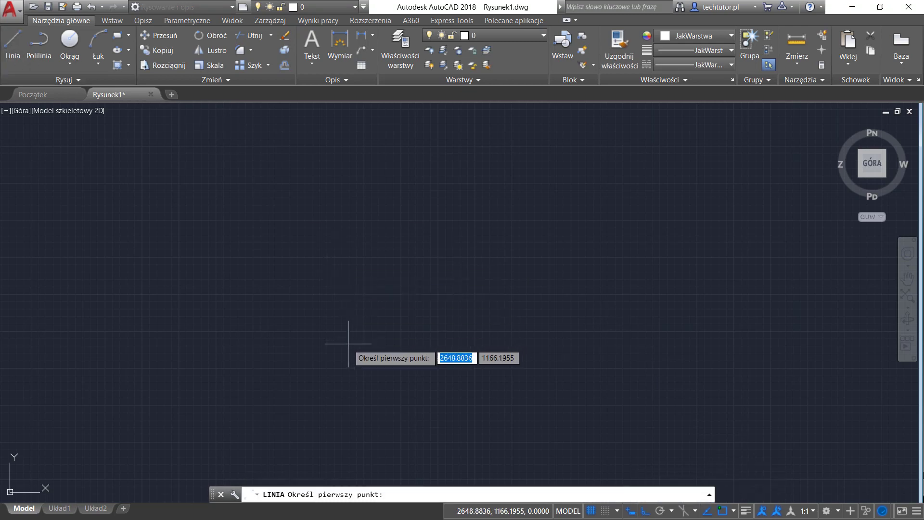
click(329, 350)
click(318, 231)
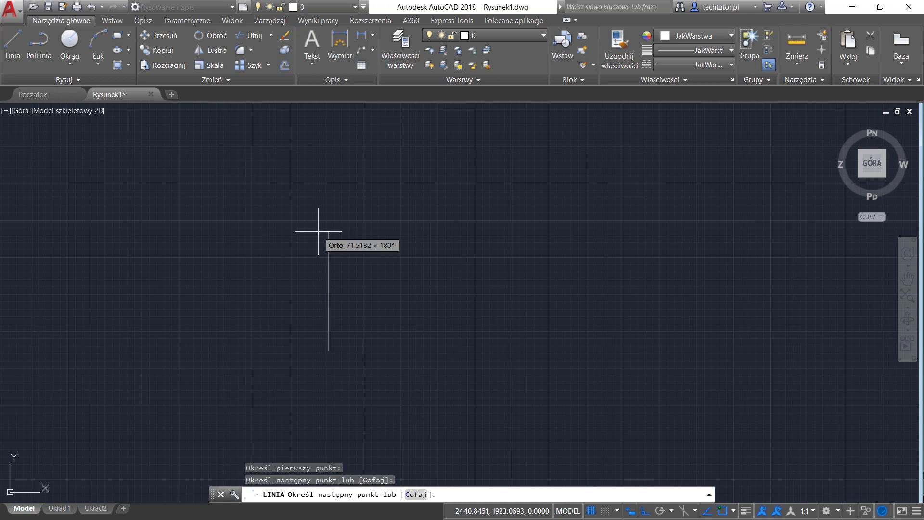
key(Escape)
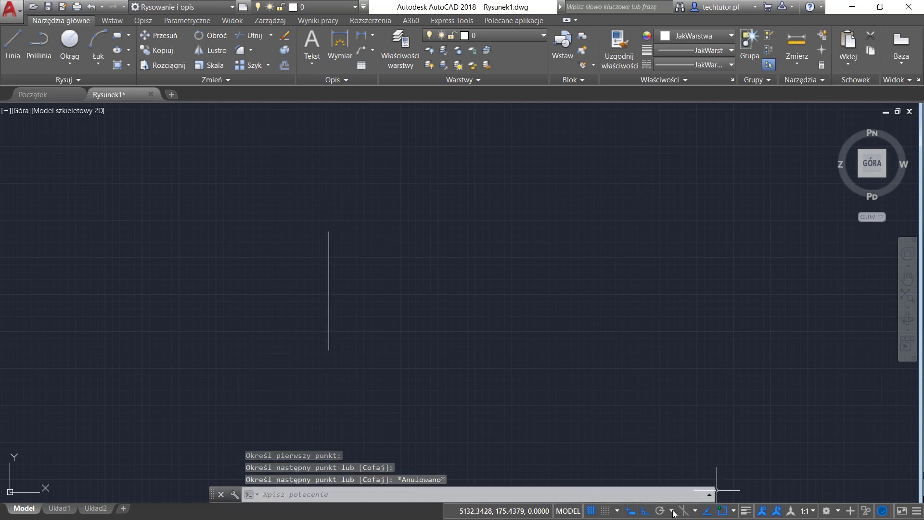
click(644, 511)
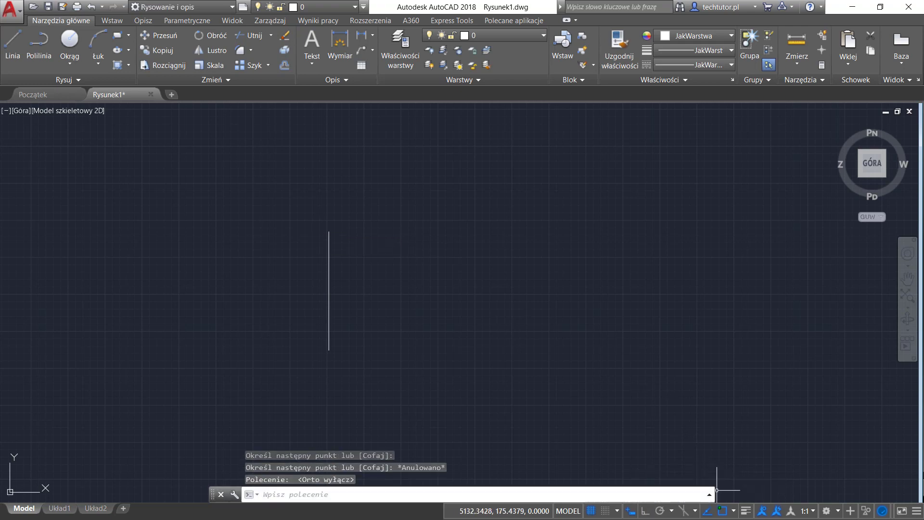
click(181, 21)
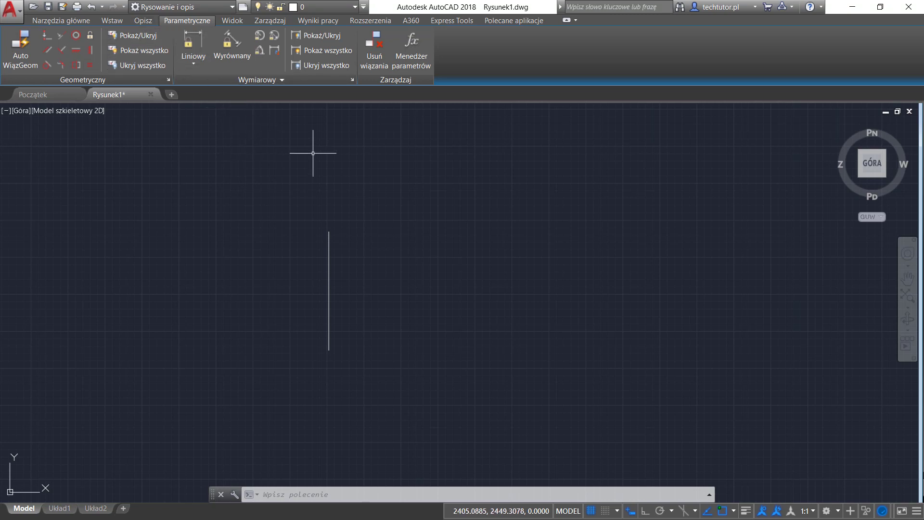
- Drag the unconstrained line by its midpoint grip through several positions, ending near its start
click(63, 21)
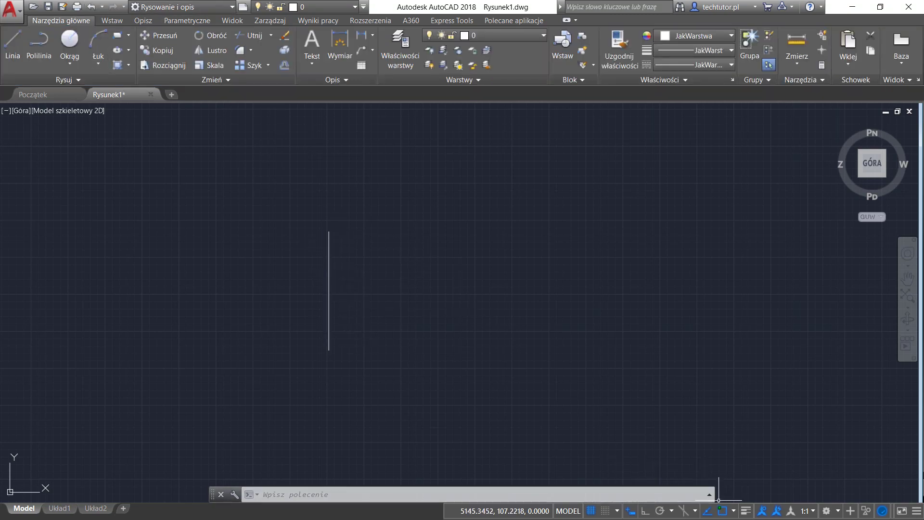
click(329, 268)
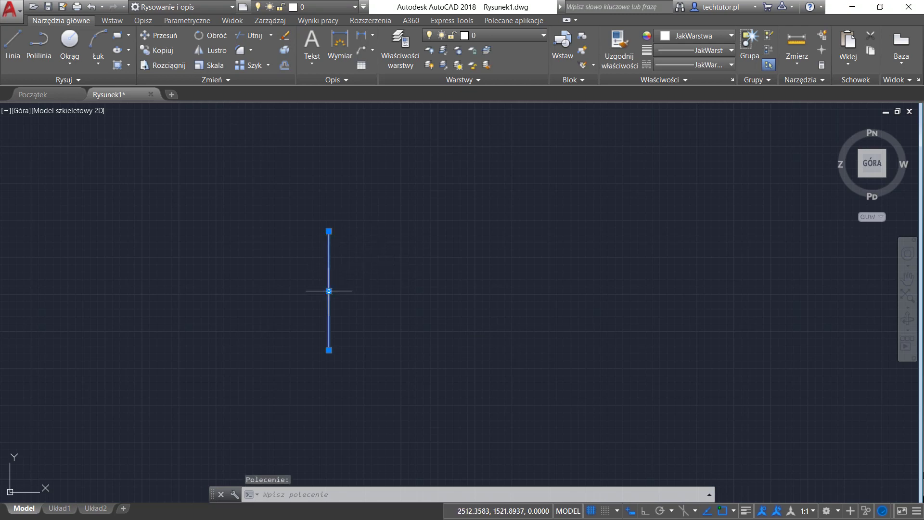
click(329, 291)
click(471, 293)
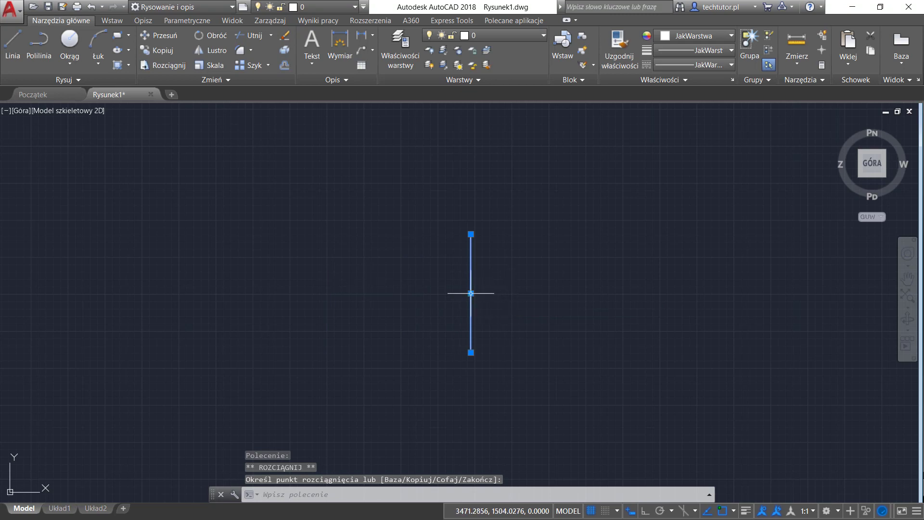
click(470, 294)
click(460, 188)
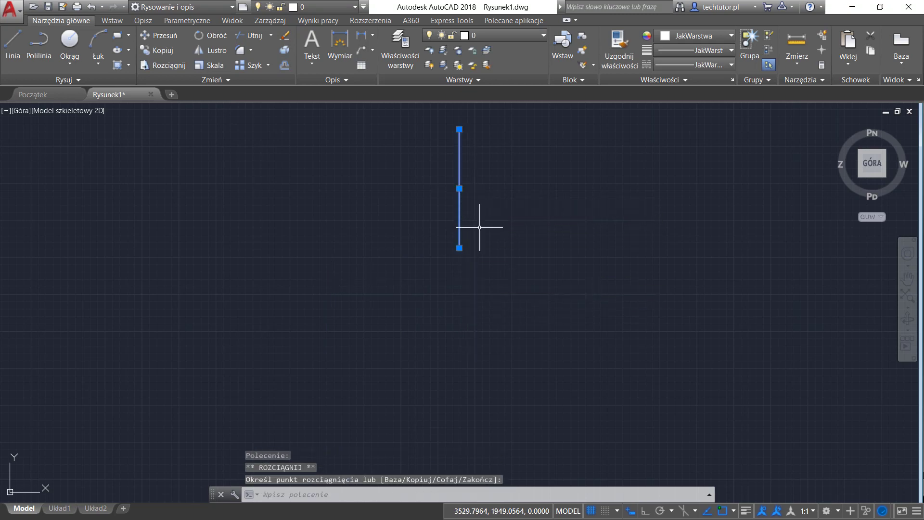
click(459, 189)
click(347, 255)
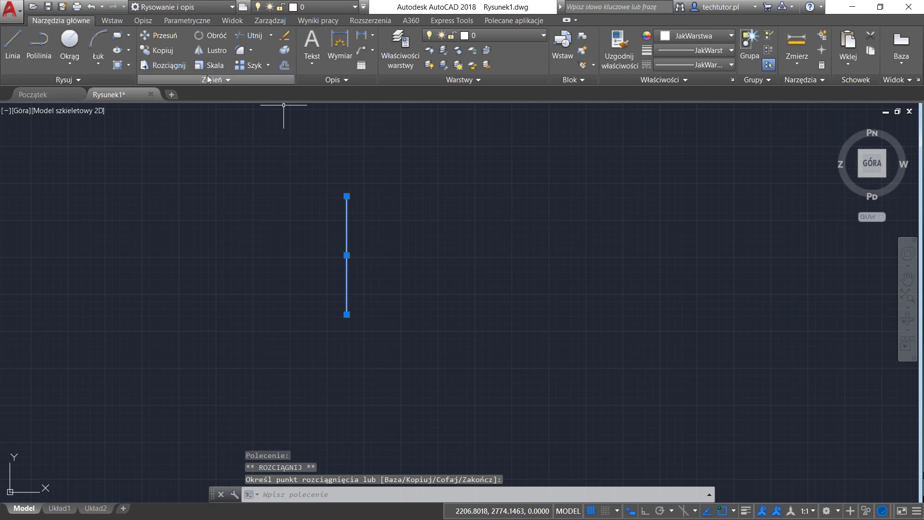
- Rotate the line with OB about its midpoint into a shallow upward-right diagonal
text(o)
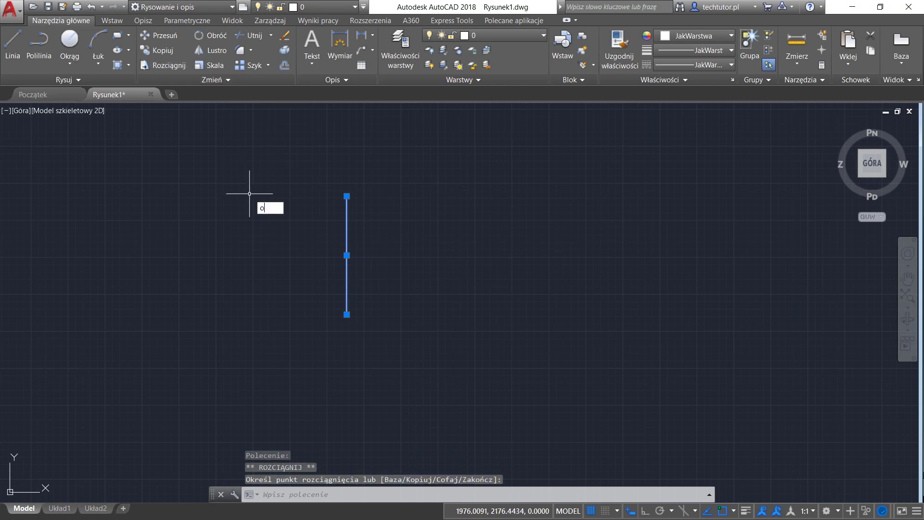
text(b)
key(Return)
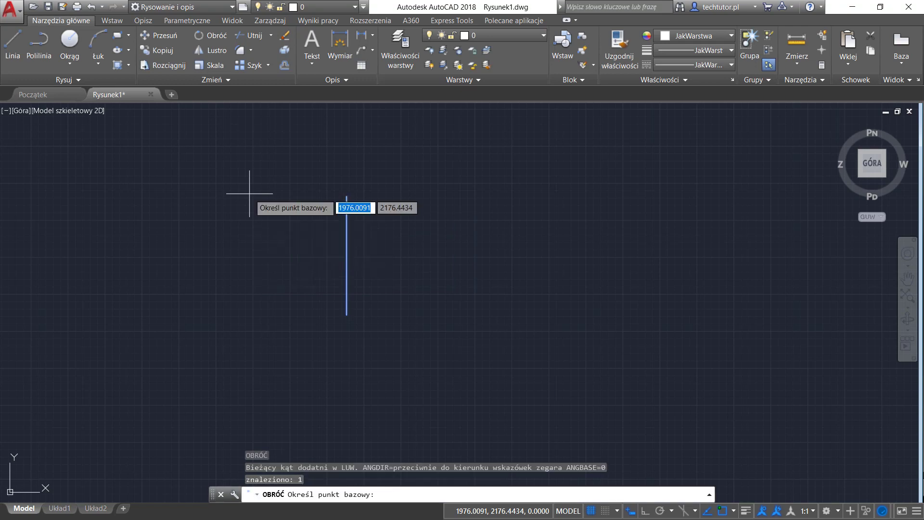
click(347, 256)
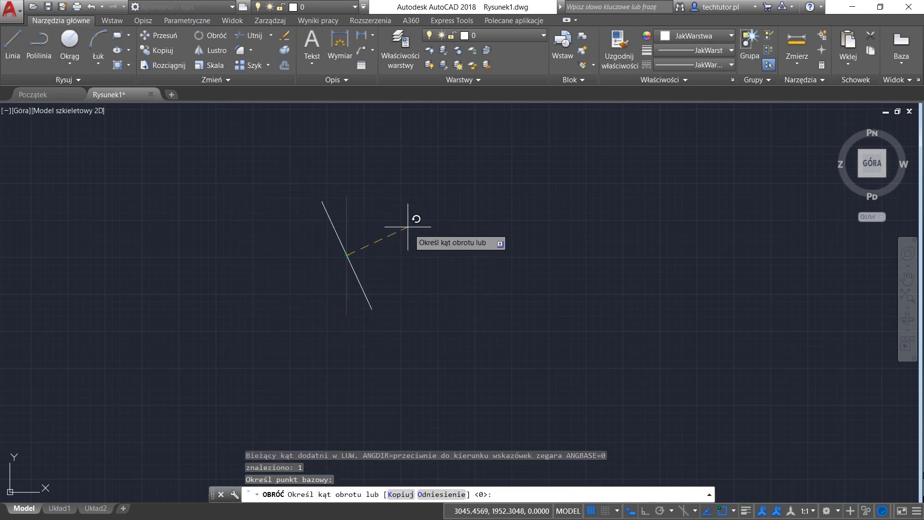
click(385, 297)
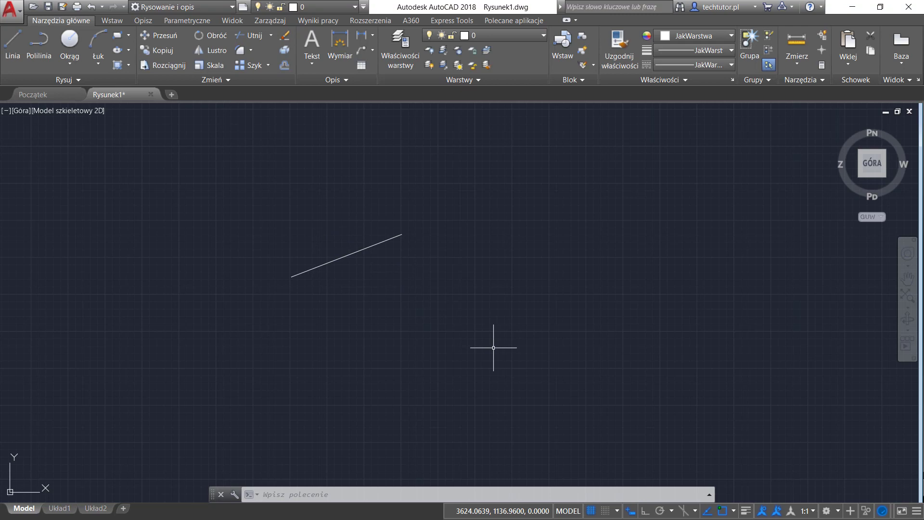
- Undo the rotation and apply a Pionowy (vertical) geometric constraint to the line
key(ctrl+z)
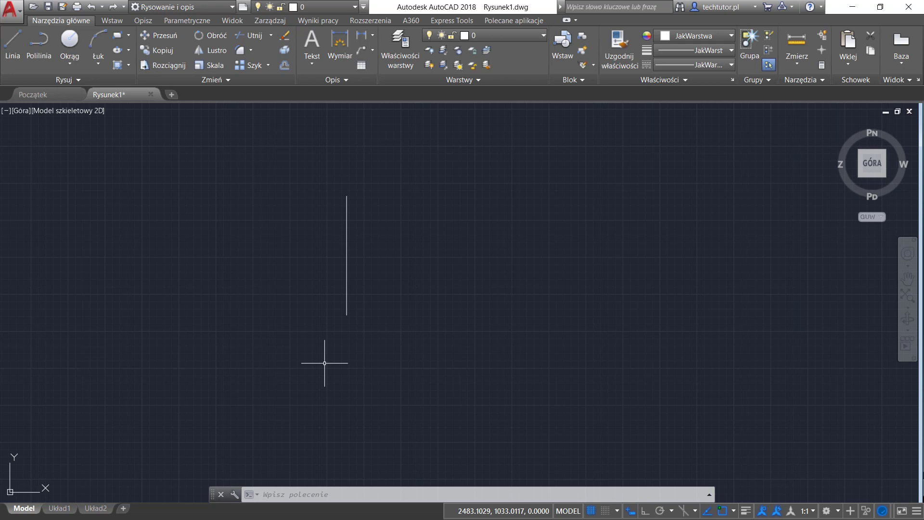
click(198, 21)
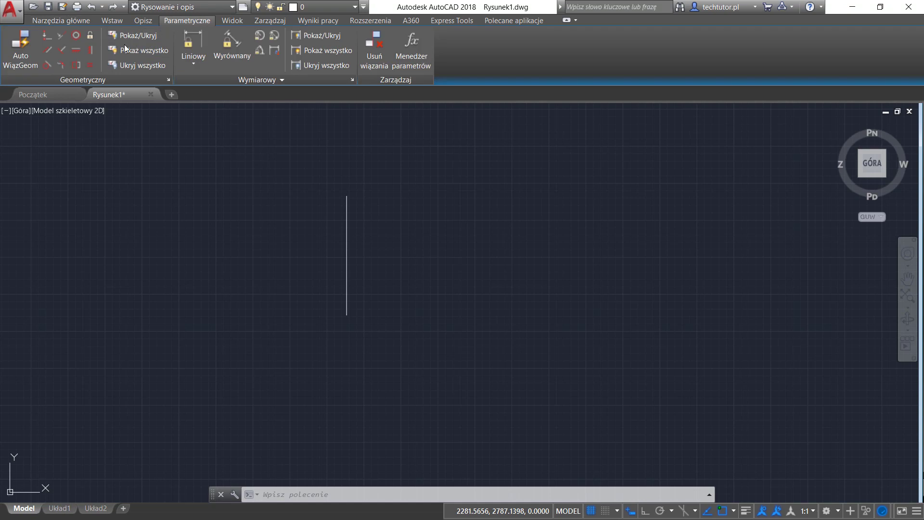
click(92, 50)
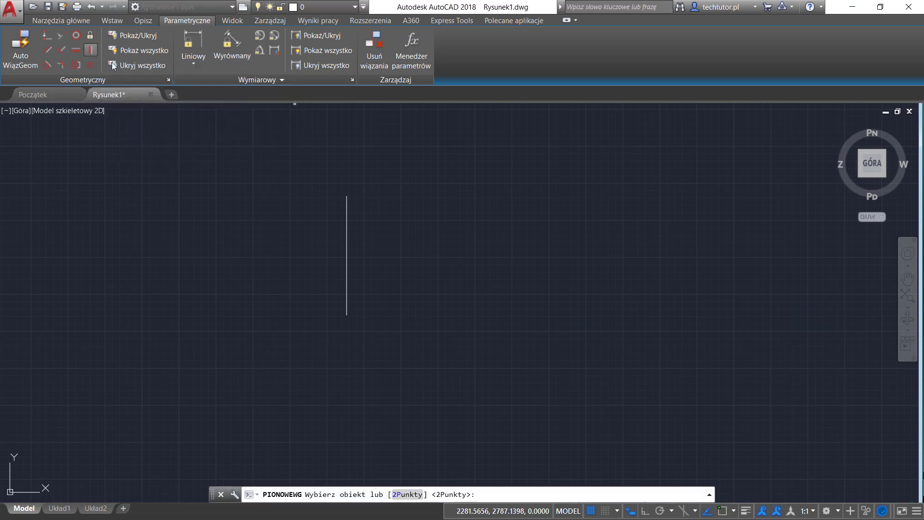
click(347, 226)
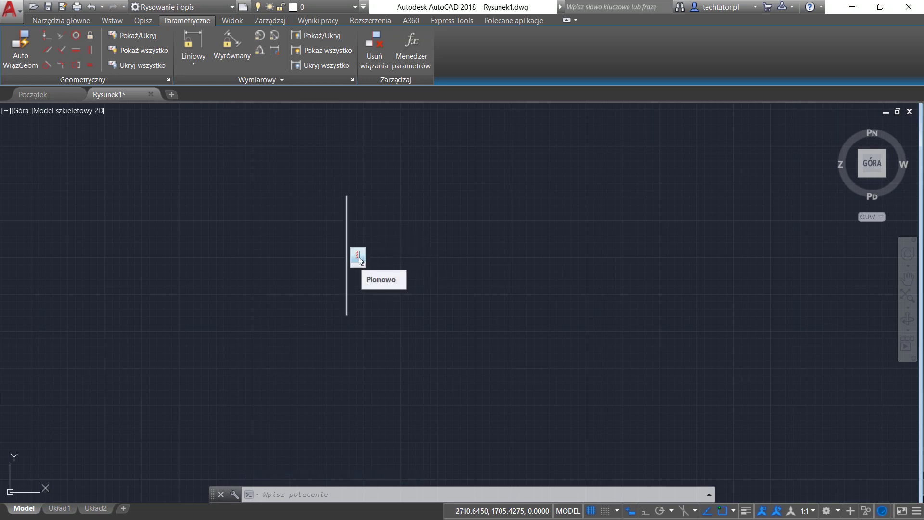
- Drag the vertically constrained line by its midpoint grip, ending lower and further left
click(348, 216)
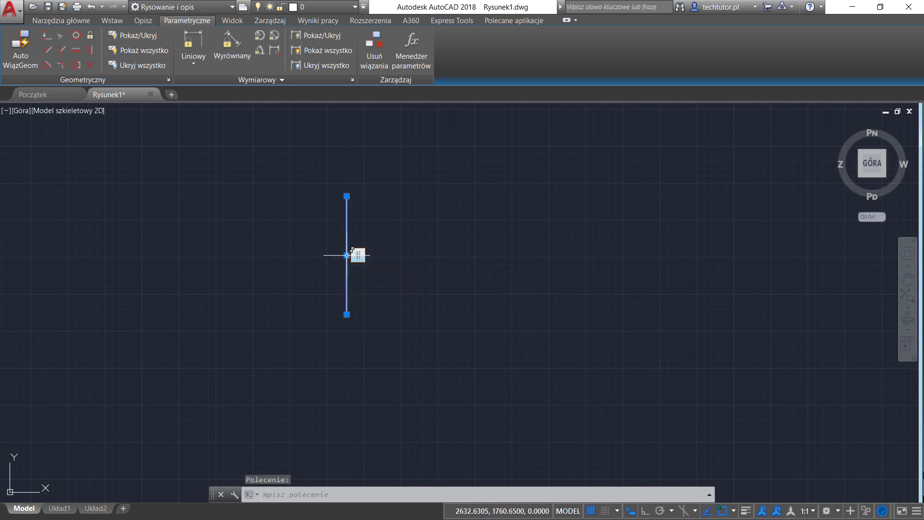
click(346, 255)
click(445, 258)
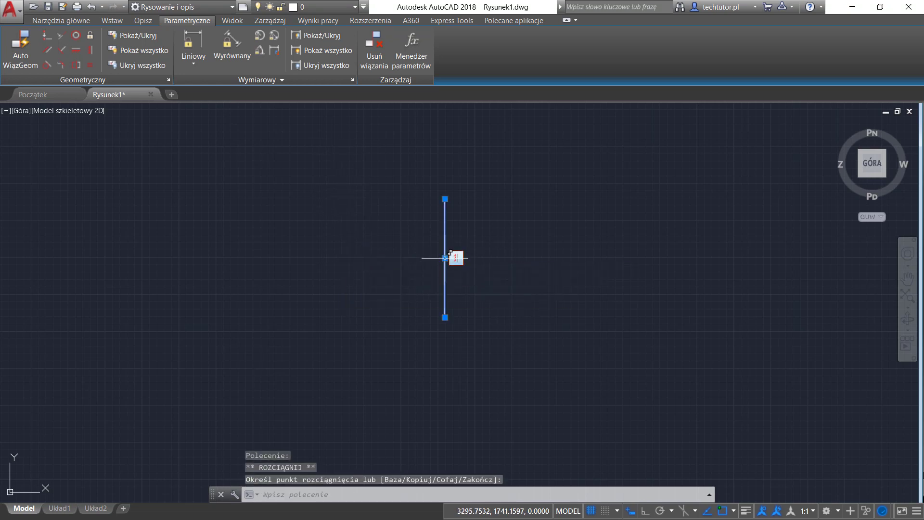
click(445, 258)
click(369, 205)
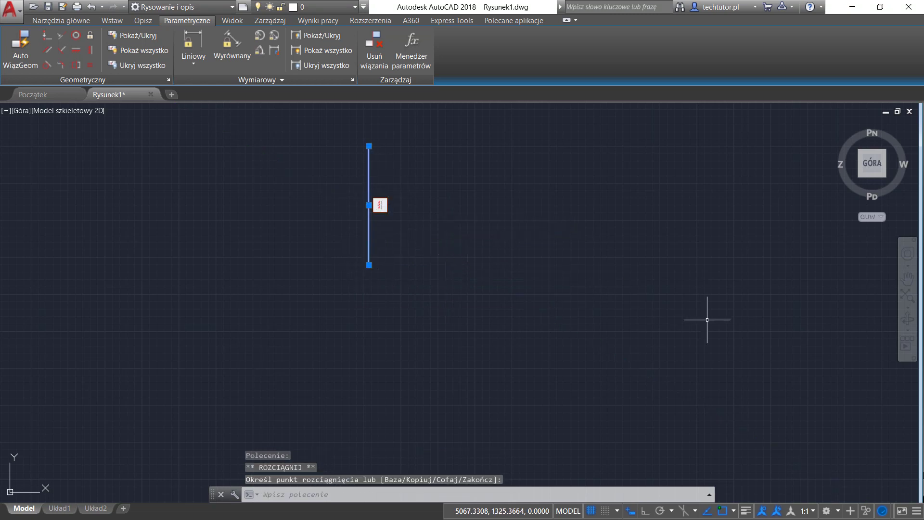
click(369, 205)
click(310, 290)
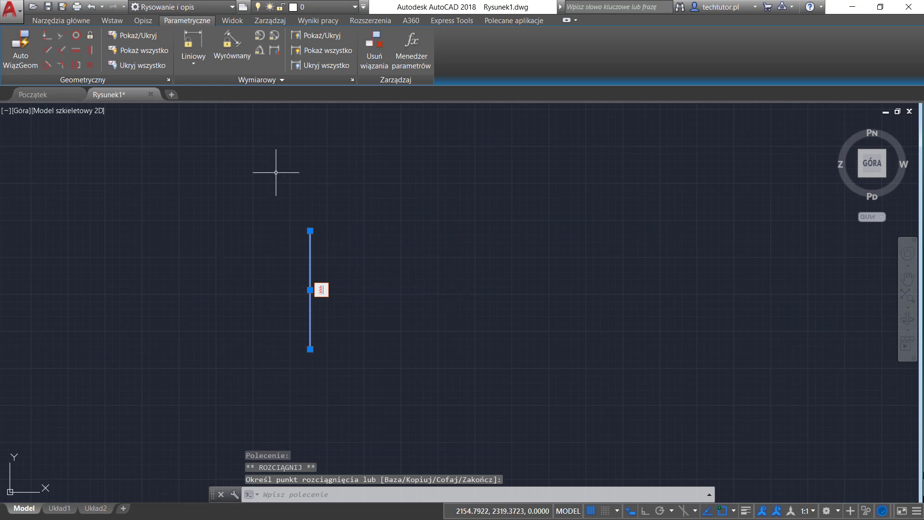
click(61, 20)
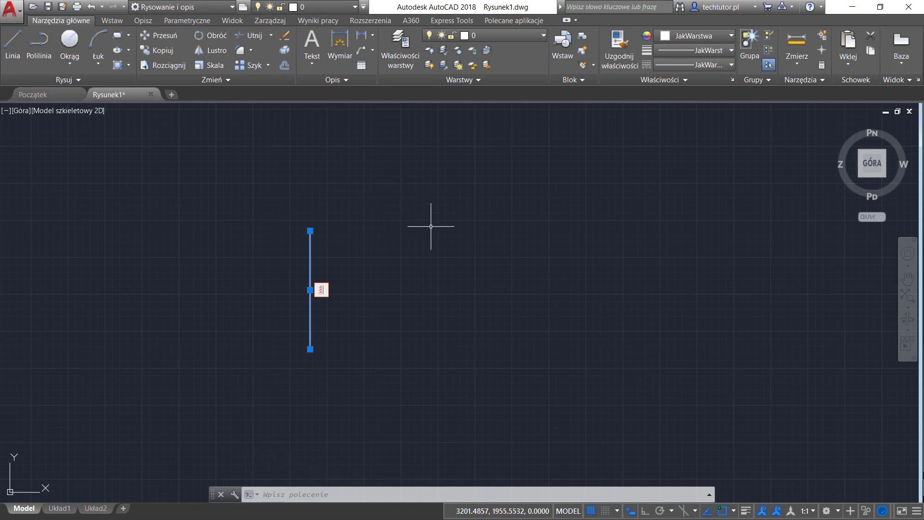
text(OB)
key(Return)
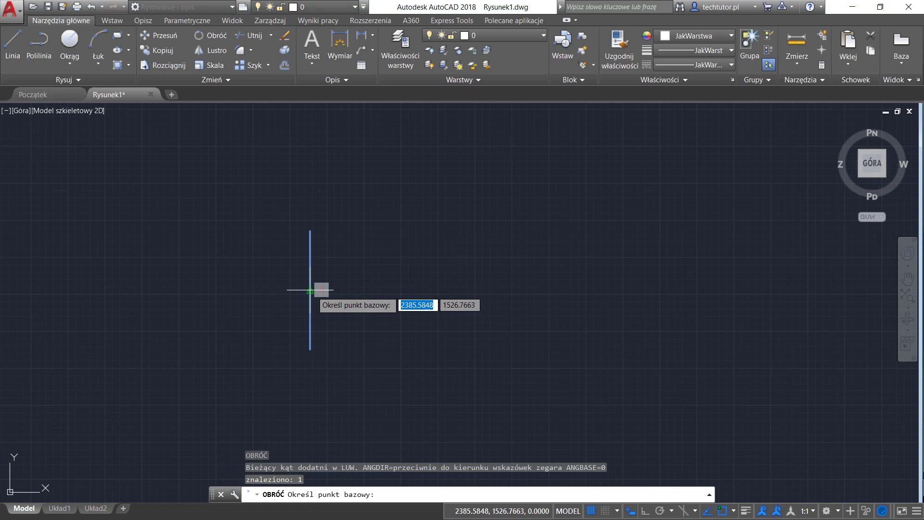
click(311, 291)
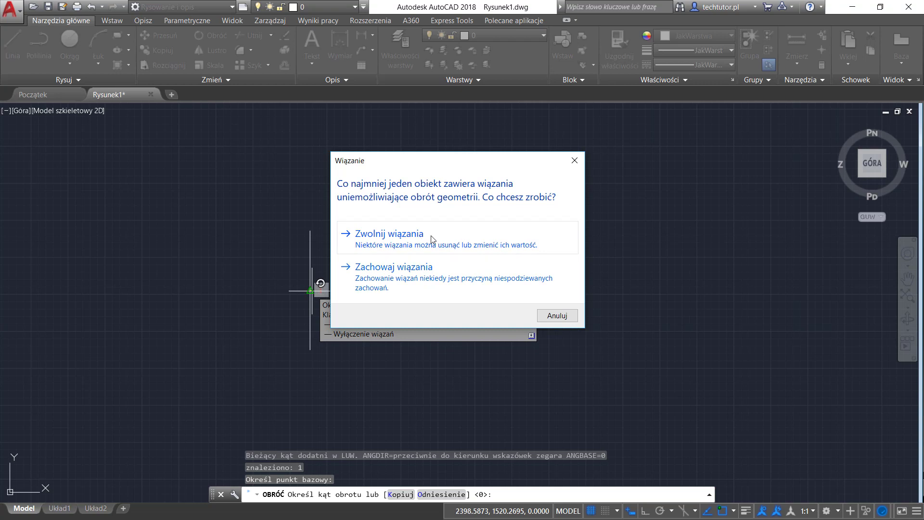
click(457, 281)
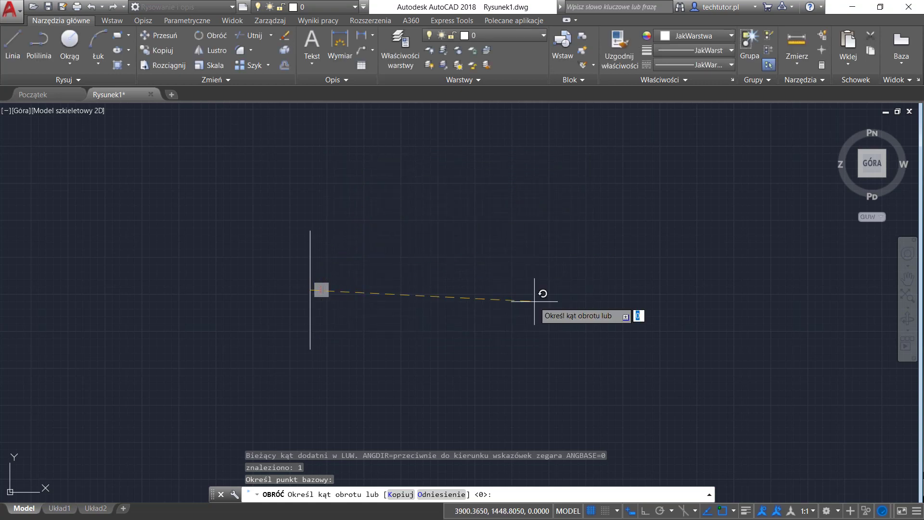
click(361, 330)
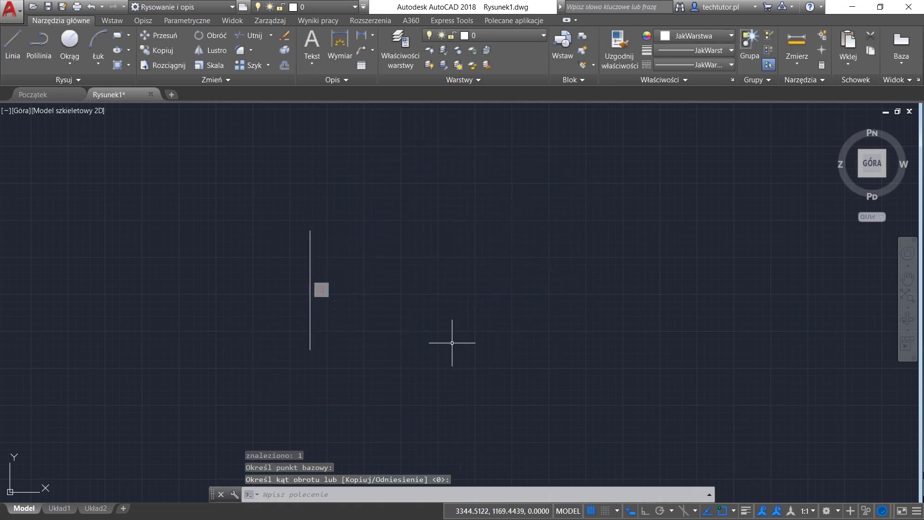
- Rotate the line 45° about its midpoint with Zwolnij wiązania releasing its vertical constraint
text(OB)
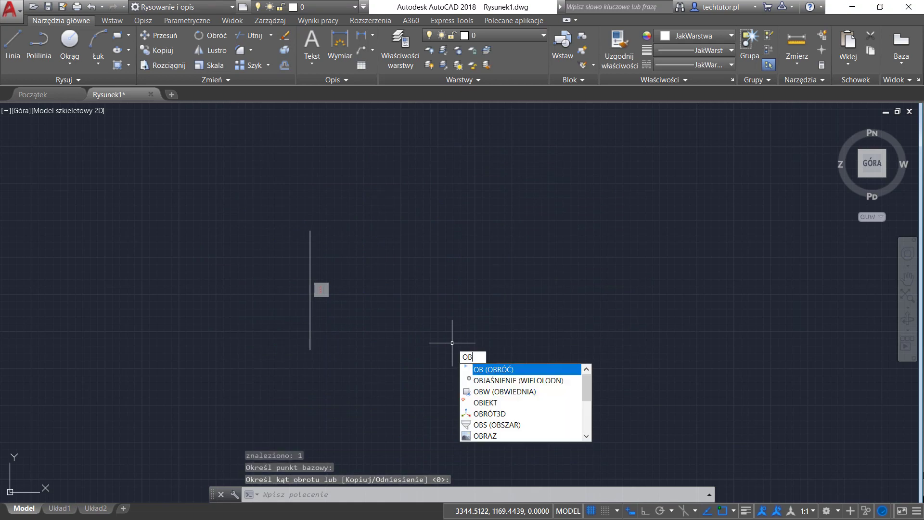
key(Return)
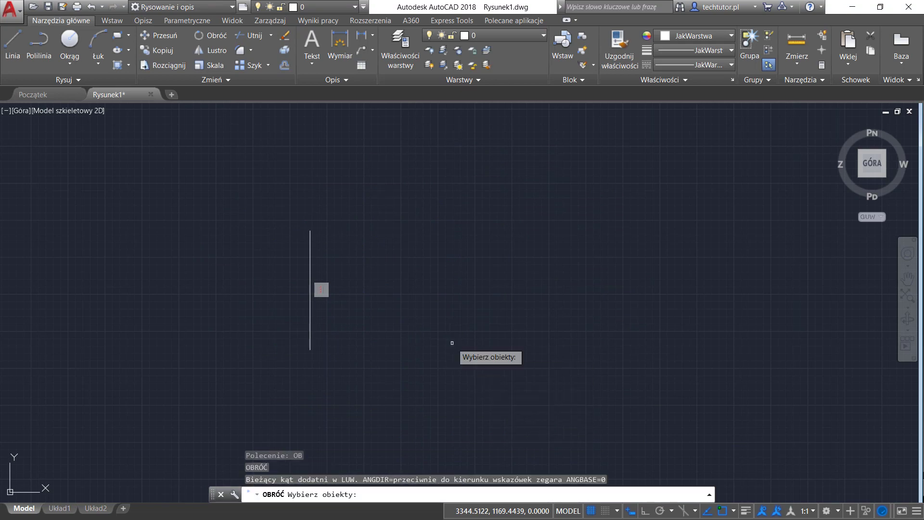
click(311, 241)
key(Return)
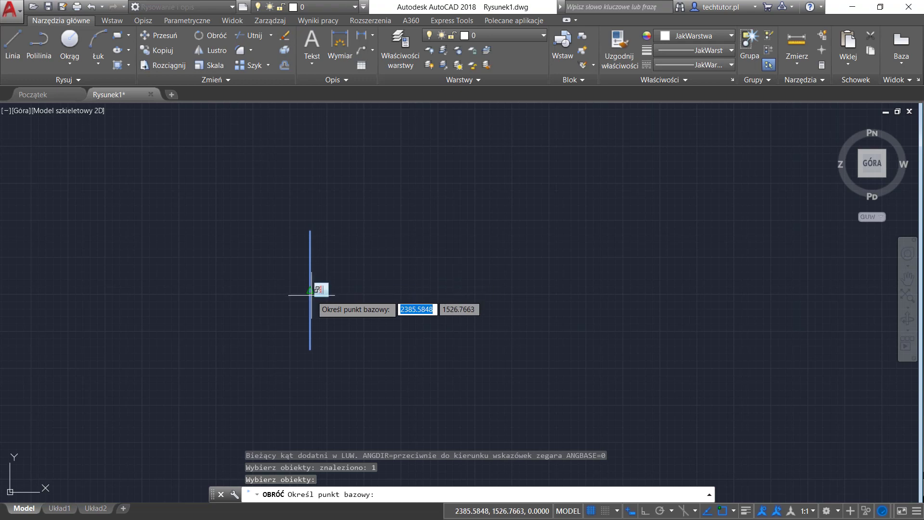
click(311, 290)
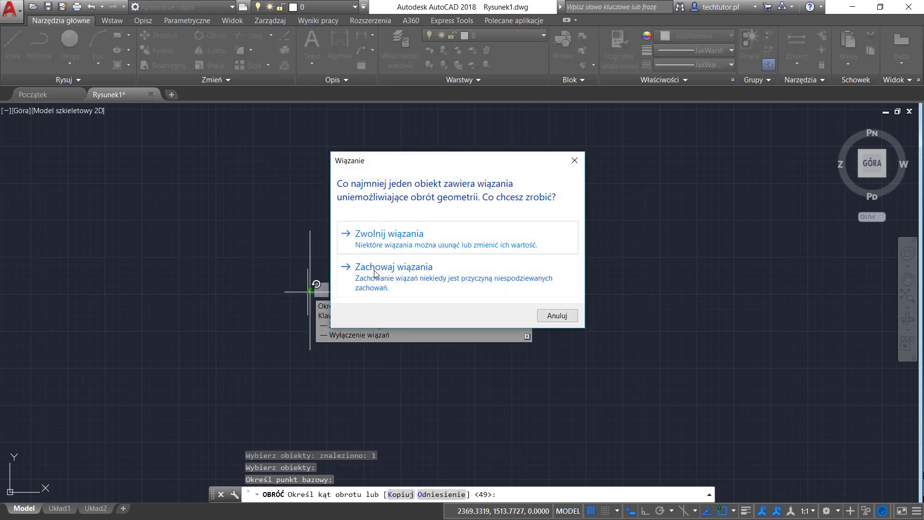
click(415, 239)
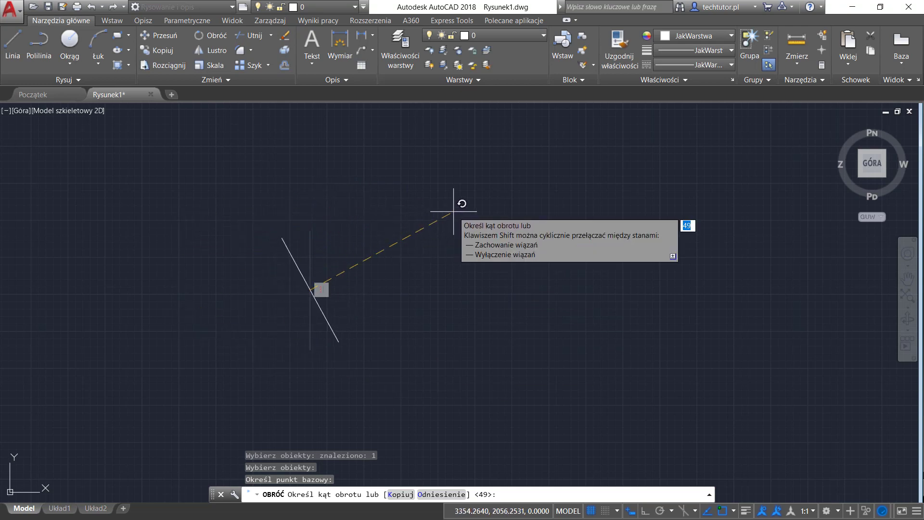
text(45)
key(Return)
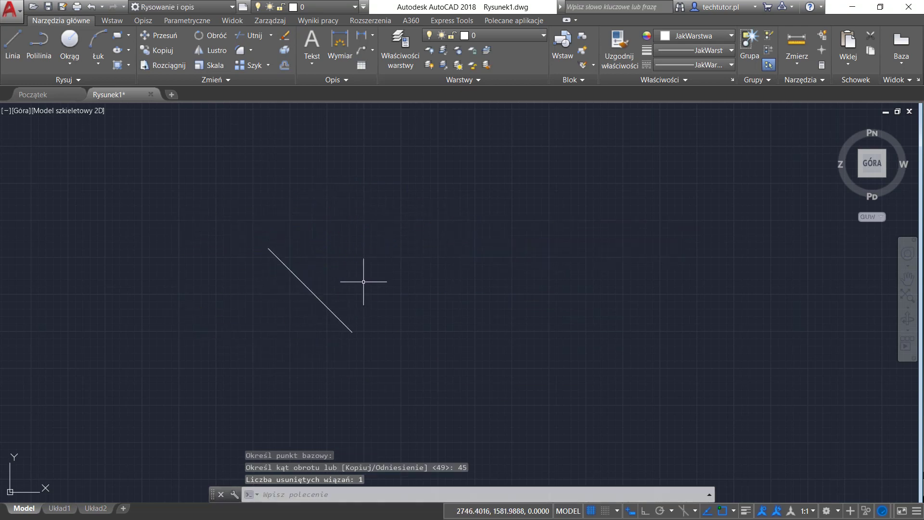
click(320, 302)
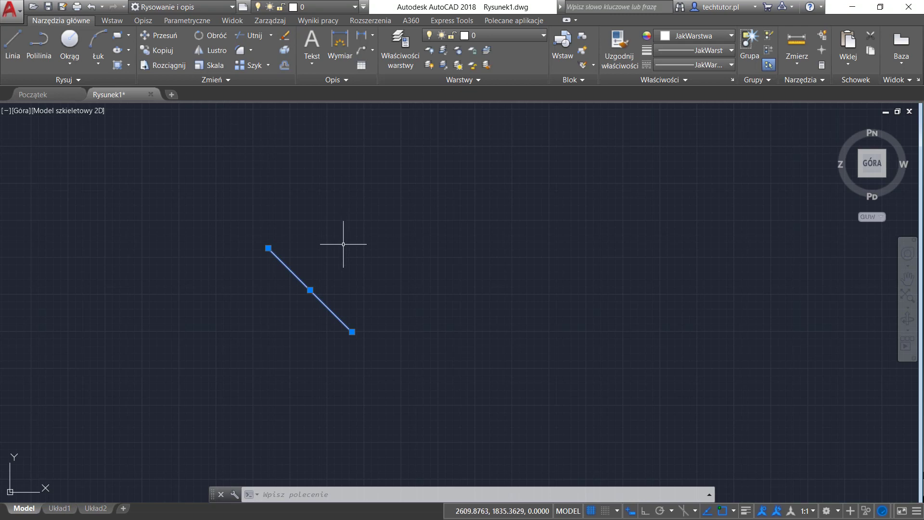
- Reapply the Pionowy geometric constraint to the diagonal line, snapping it upright
key(Escape)
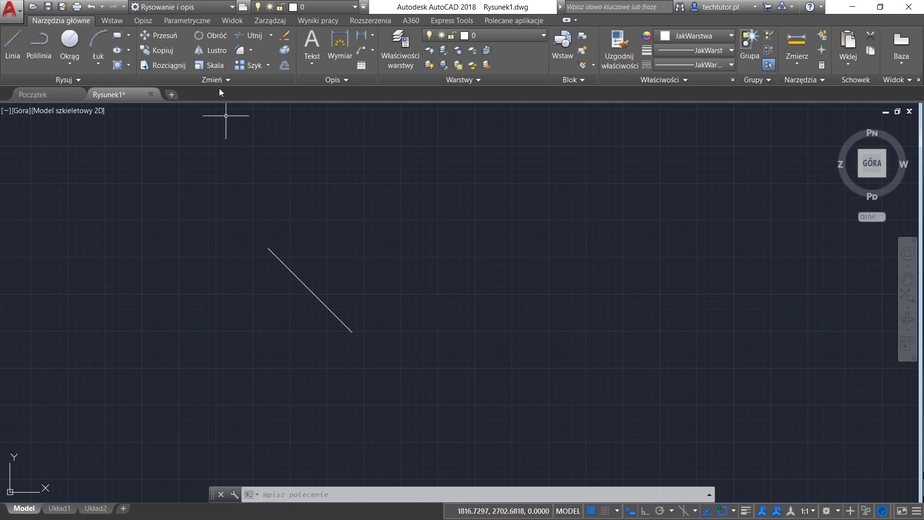
click(198, 22)
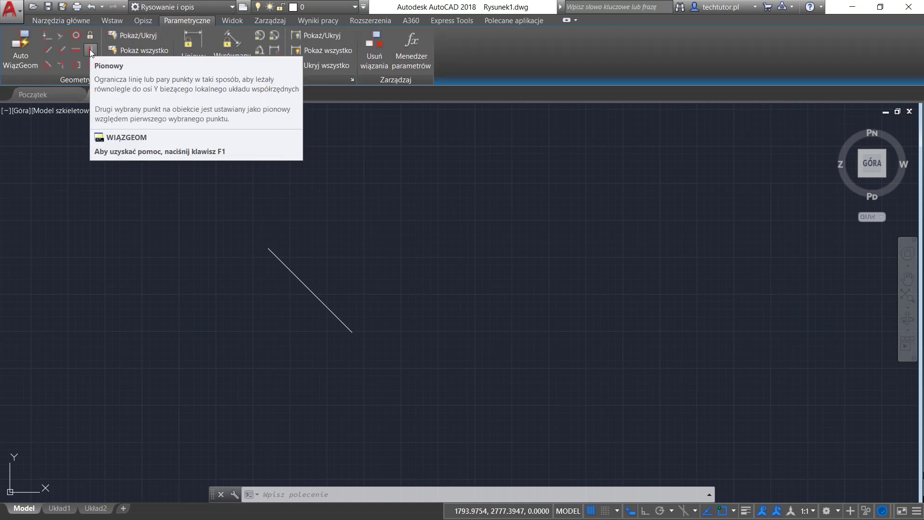
click(90, 50)
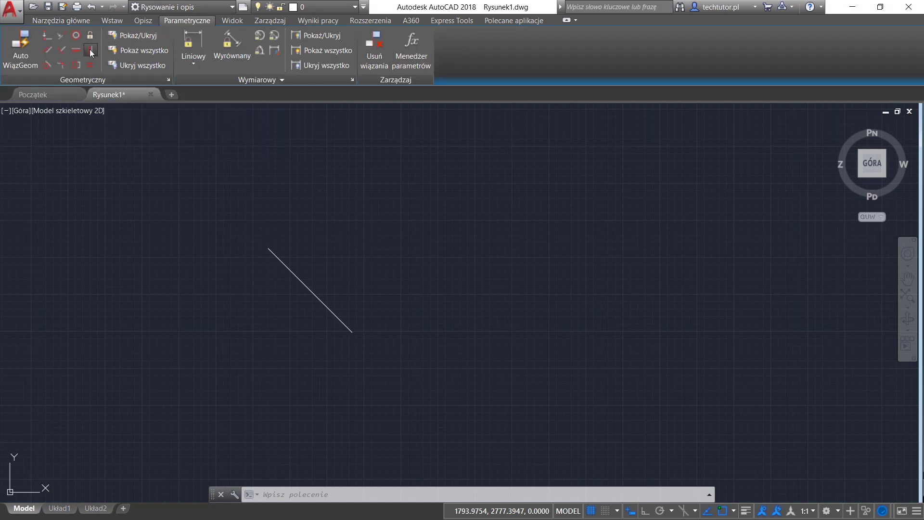
click(307, 282)
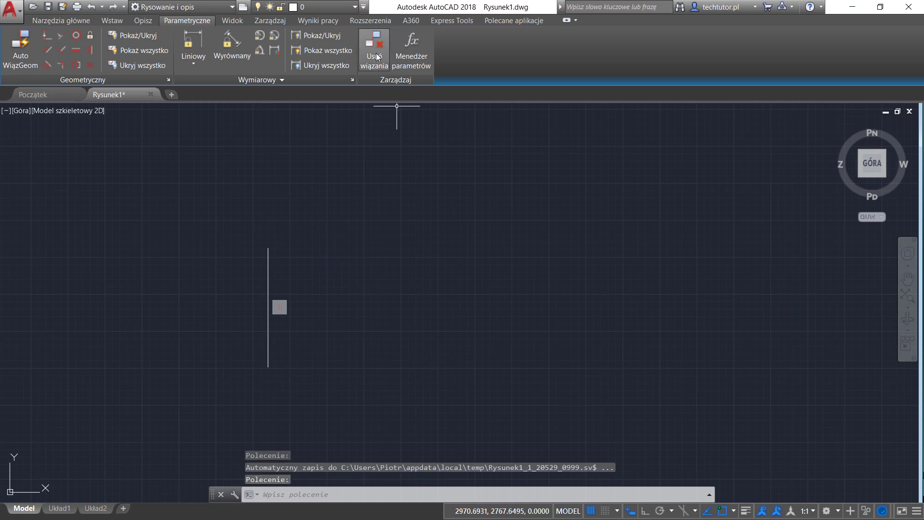
- Remove the vertical constraint from the line with Usuń wiązania
click(374, 49)
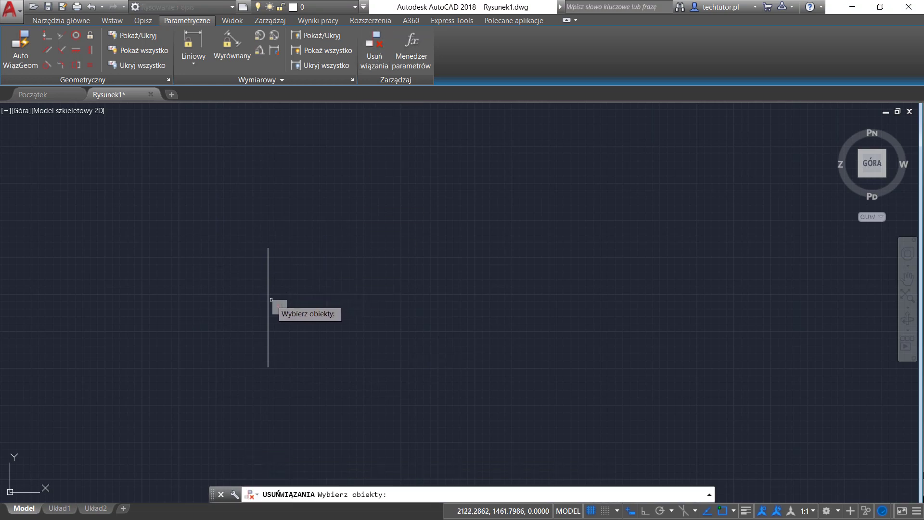
click(269, 304)
key(Return)
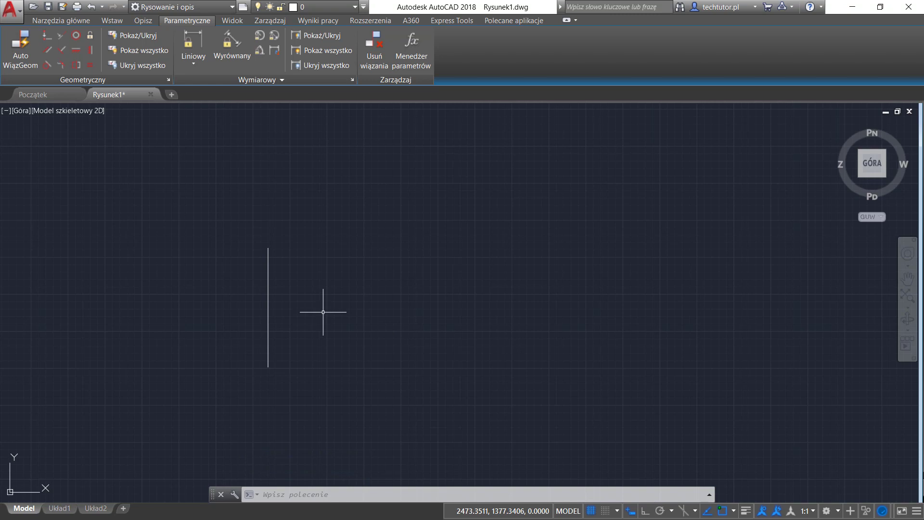
- Window-select the line and delete it, leaving the drawing empty
click(377, 393)
click(195, 214)
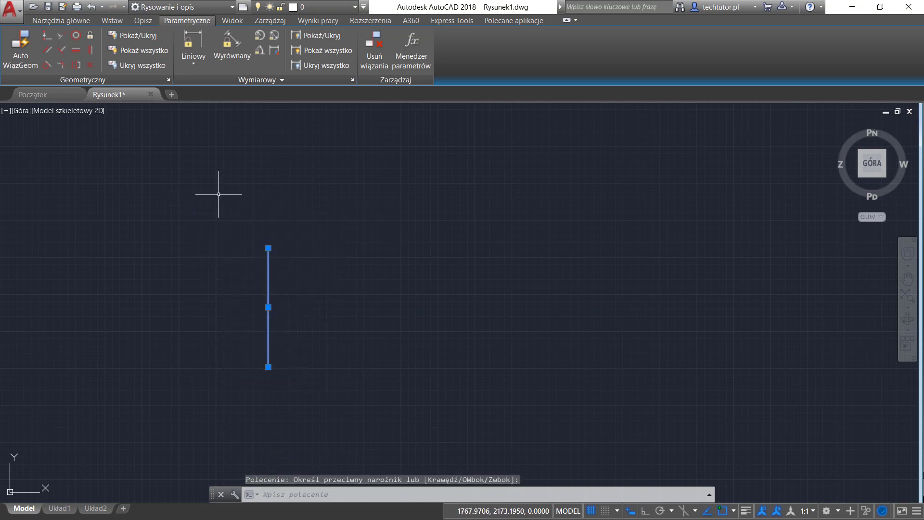
key(Delete)
click(61, 20)
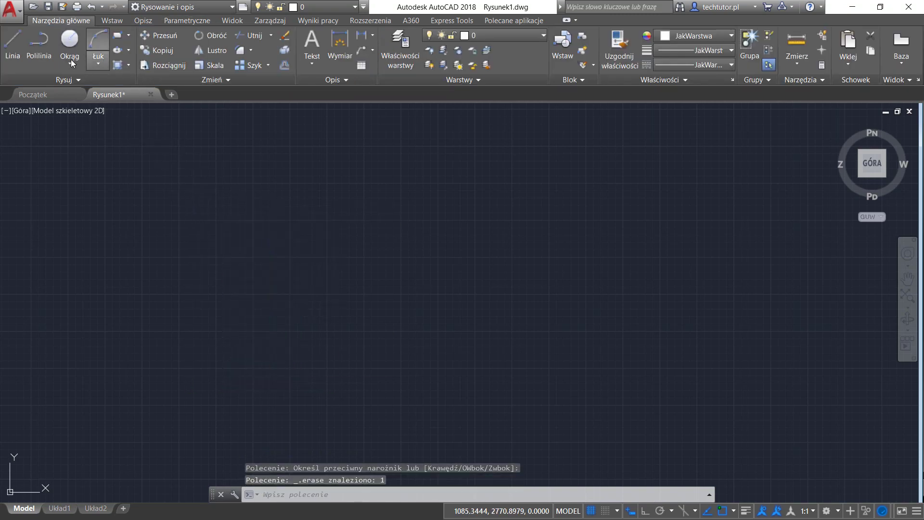
- Start a line with Ortho on and draw the first segments of 10 and 50 units
click(14, 55)
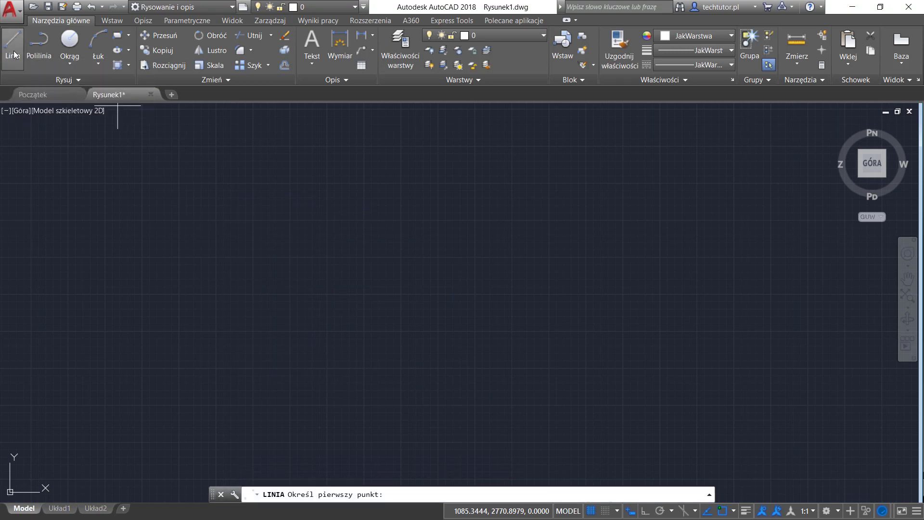
click(285, 310)
scroll(275, 295, up, 8)
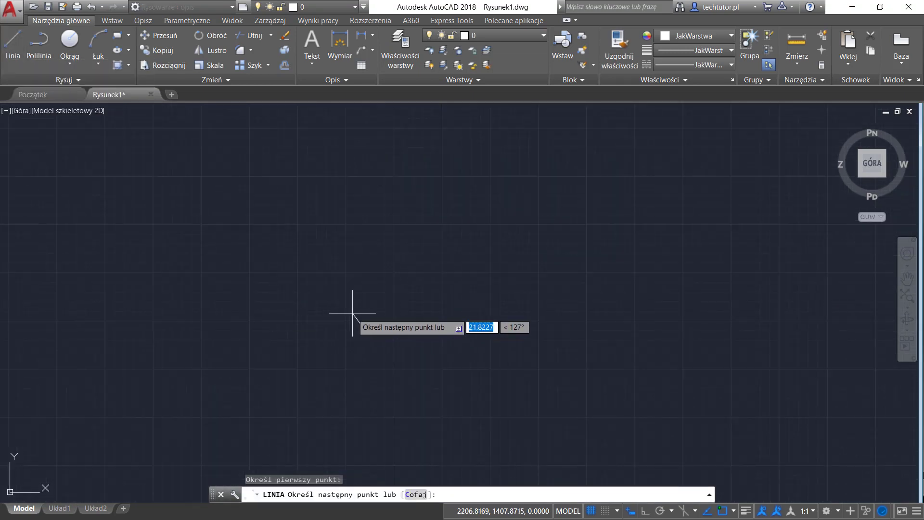
click(645, 511)
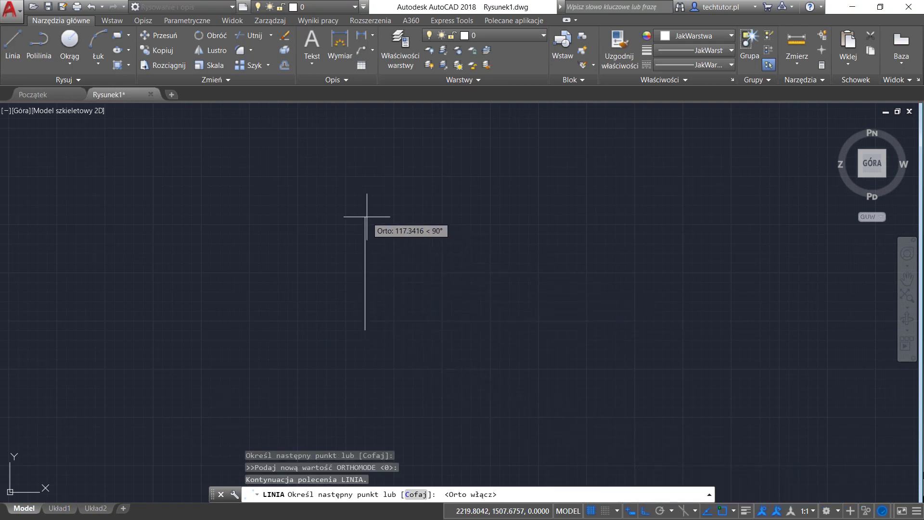
text(10)
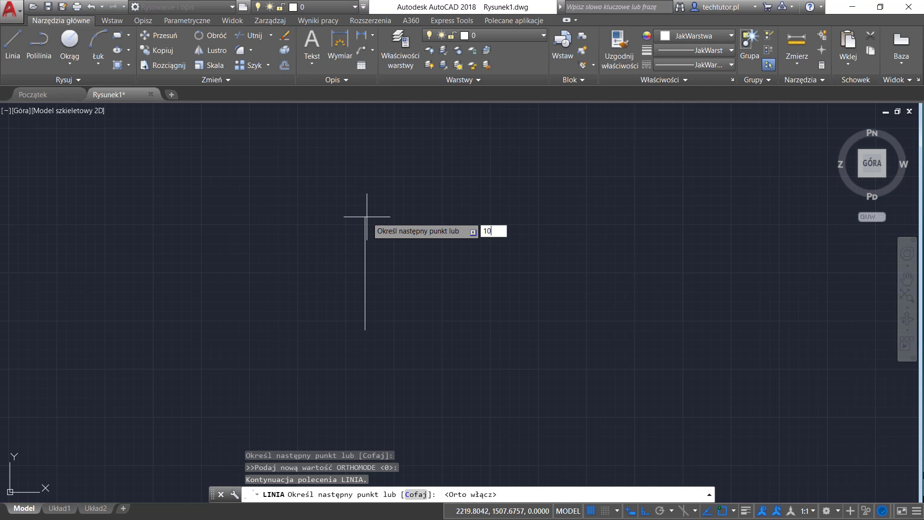
key(Return)
scroll(430, 335, up, 4)
text(50)
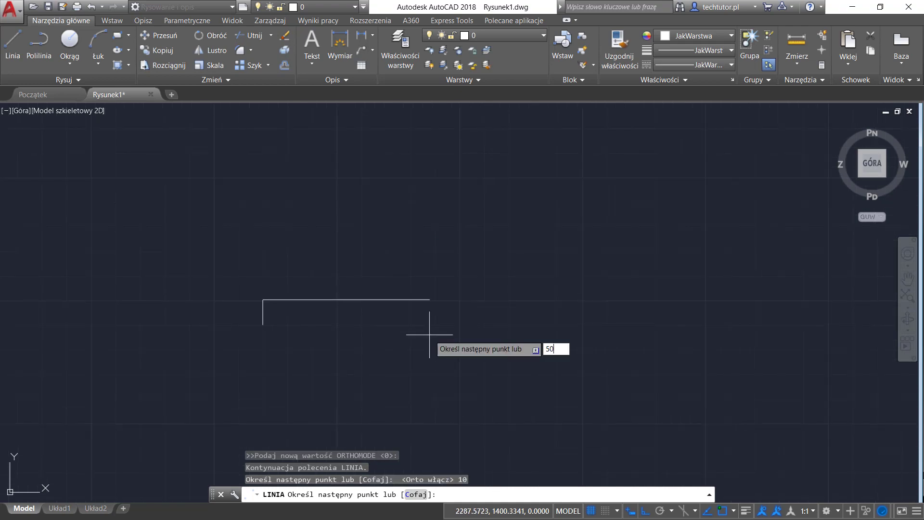
key(Return)
- Continue with segments of 60, 10, 50 and 40 units to close the L-shape
text(60)
key(Return)
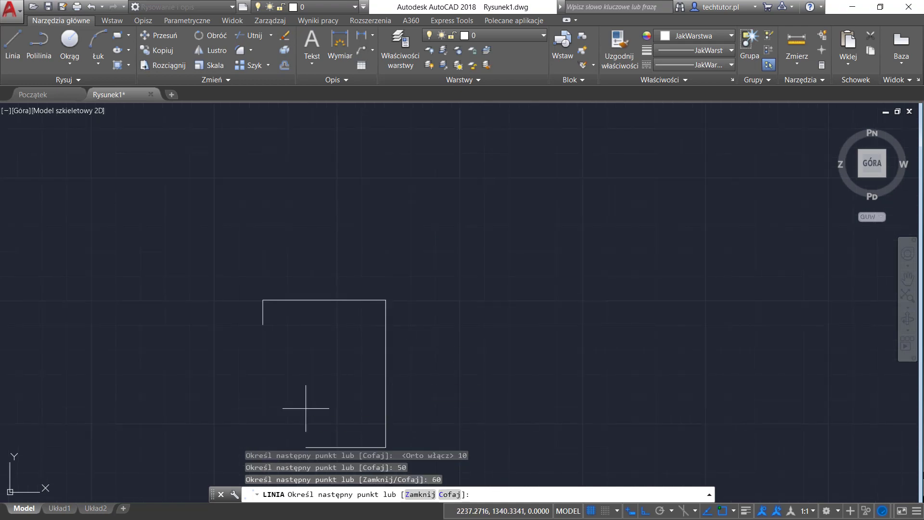
text(10)
key(Return)
text(50)
key(Return)
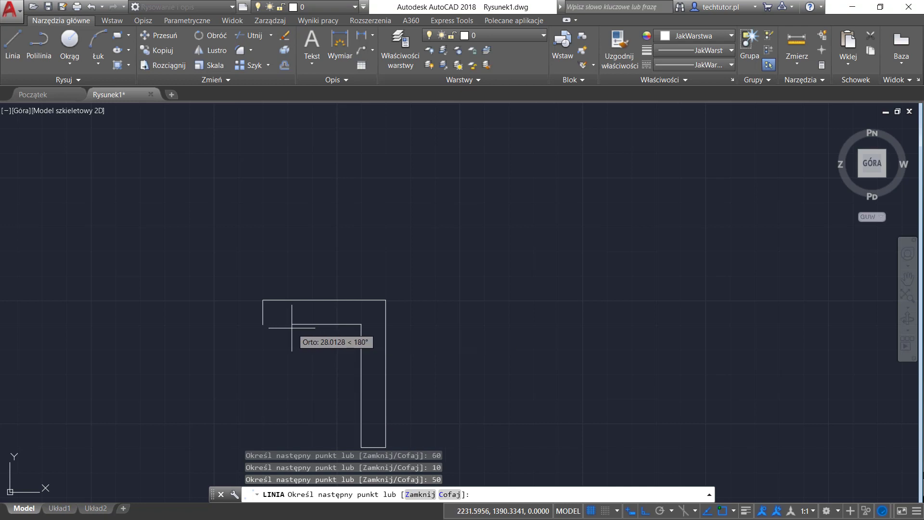
text(40)
key(Return)
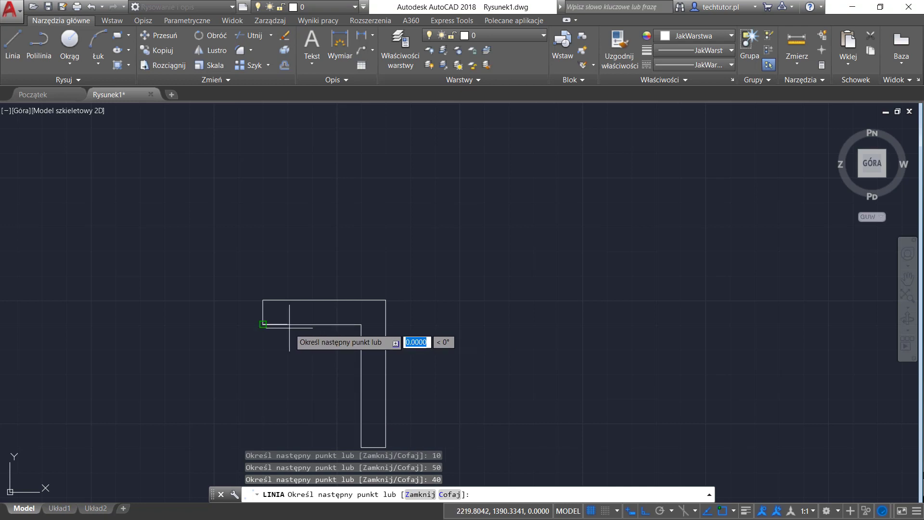
key(Escape)
scroll(349, 352, down, 2)
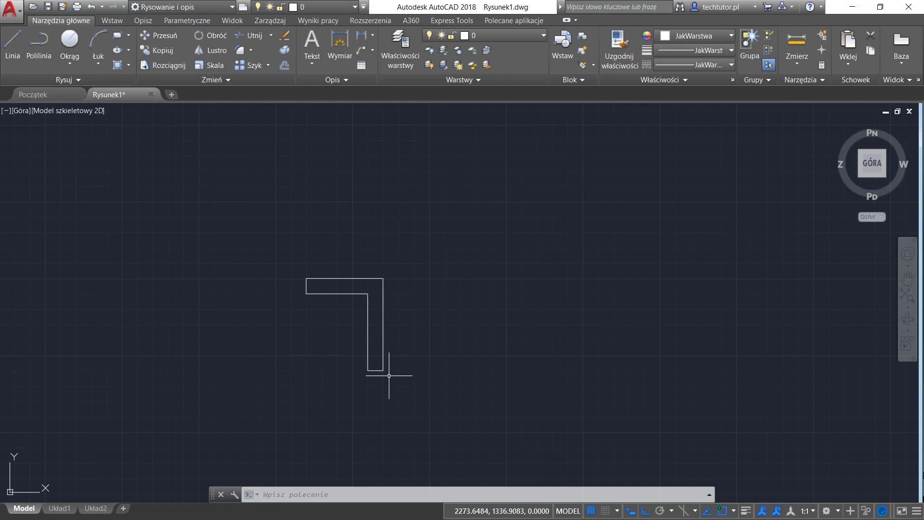
- Window-select the entire L-shaped outline
scroll(433, 373, up, 2)
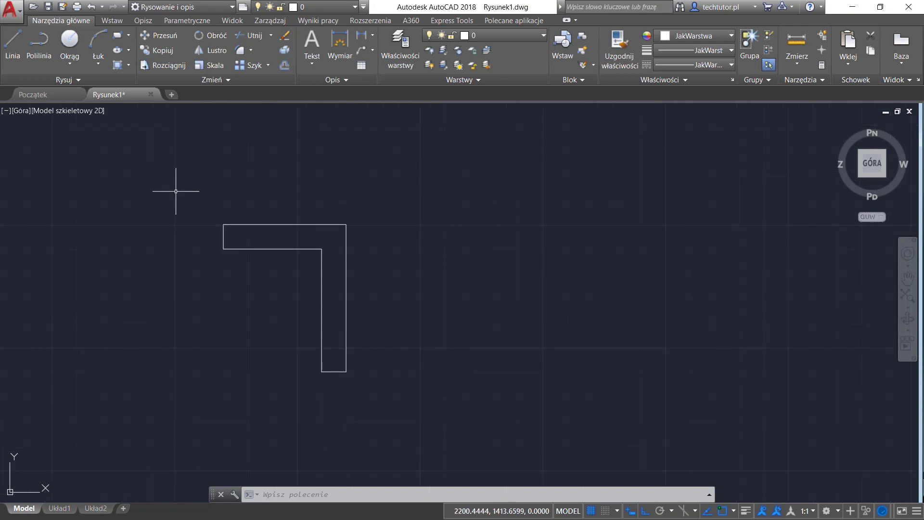
click(197, 199)
click(478, 463)
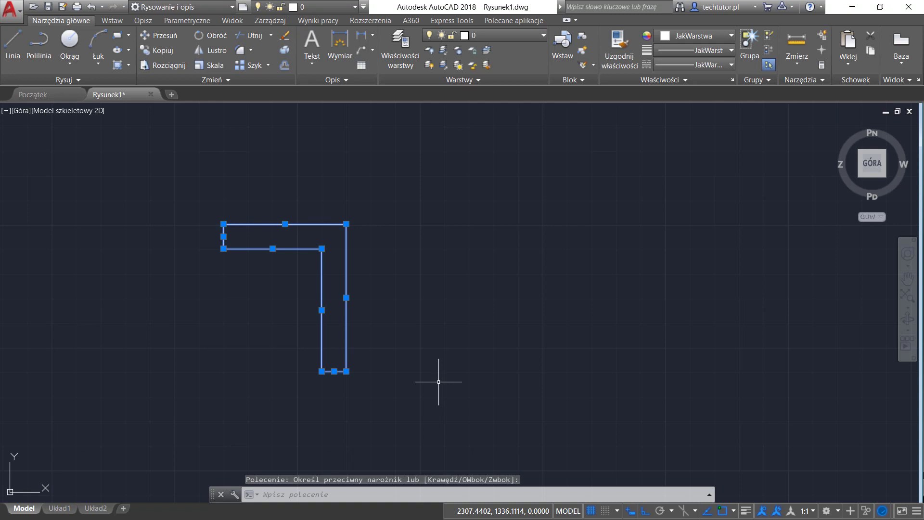
key(Escape)
click(155, 129)
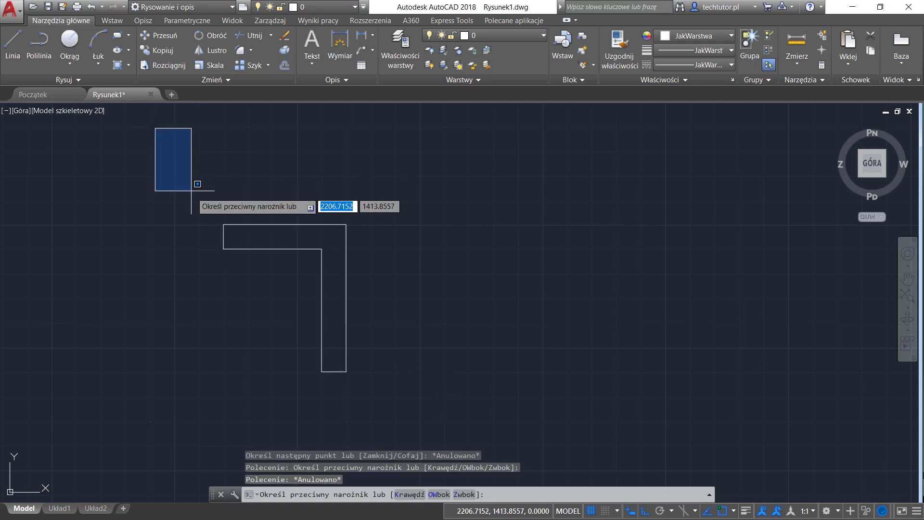
click(429, 373)
click(182, 181)
click(444, 430)
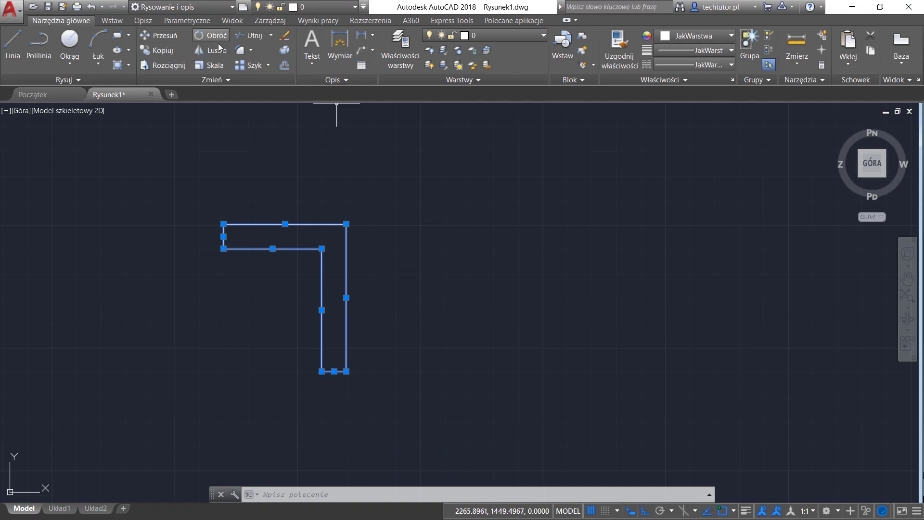
- Copy the L-shape from its lower-right corner to a spot on the right
click(163, 50)
click(346, 371)
click(640, 361)
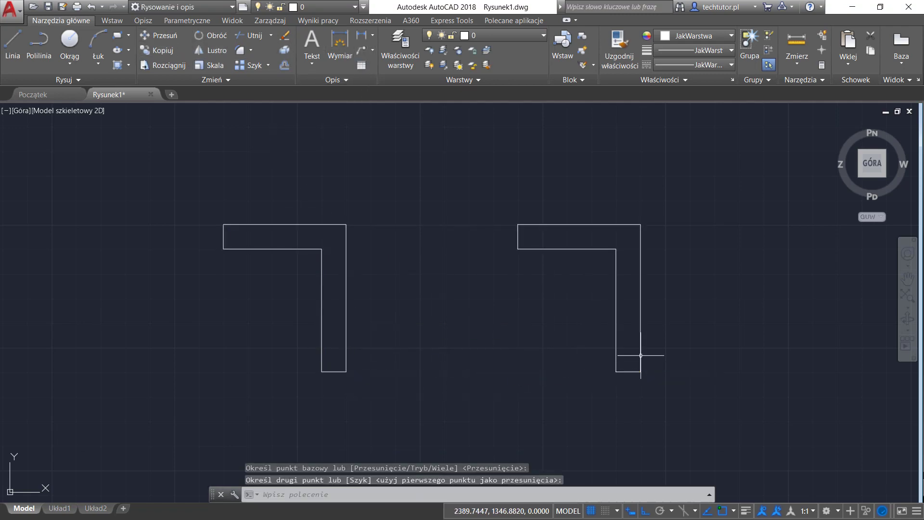
key(Escape)
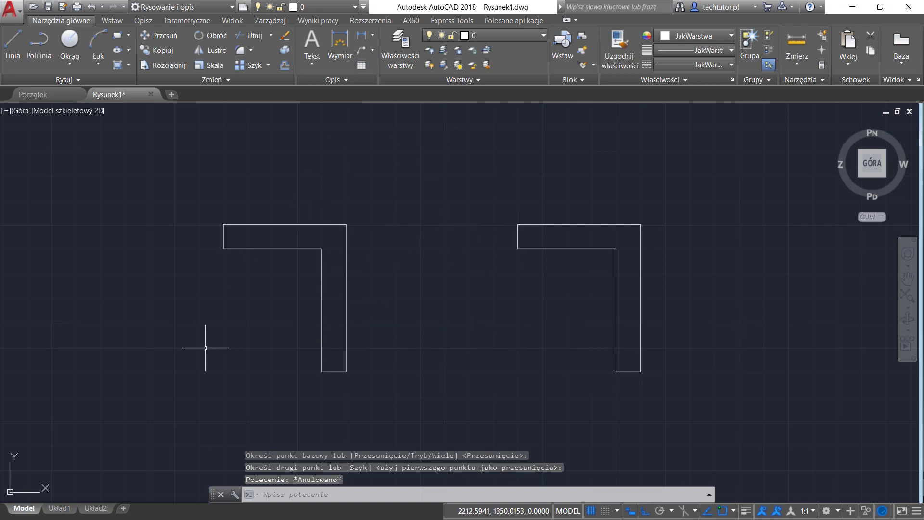
- Auto Constrain the right L-shape's six lines by window selection, adding 12 geometric constraints
click(187, 21)
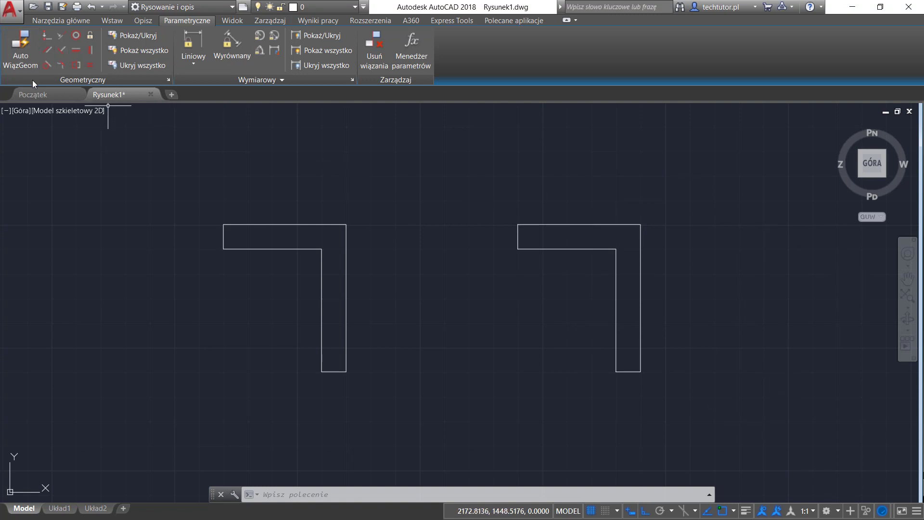
click(23, 49)
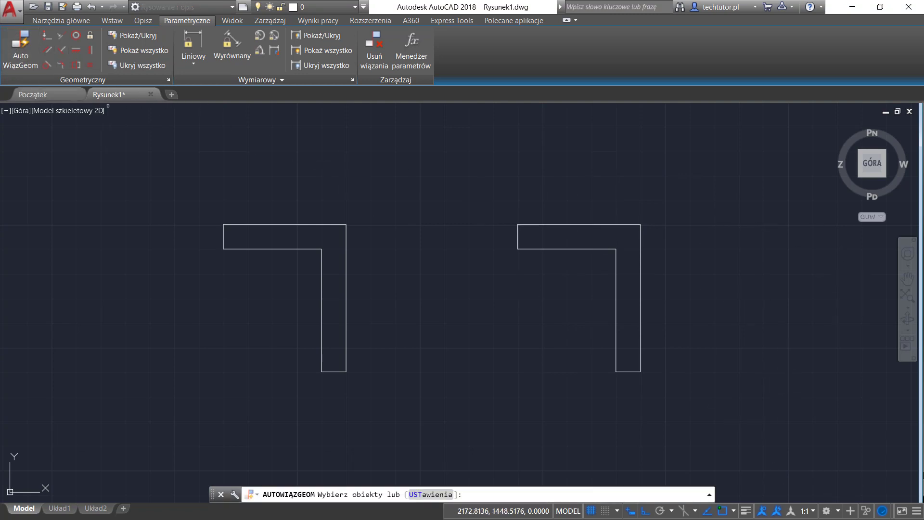
click(487, 176)
click(705, 417)
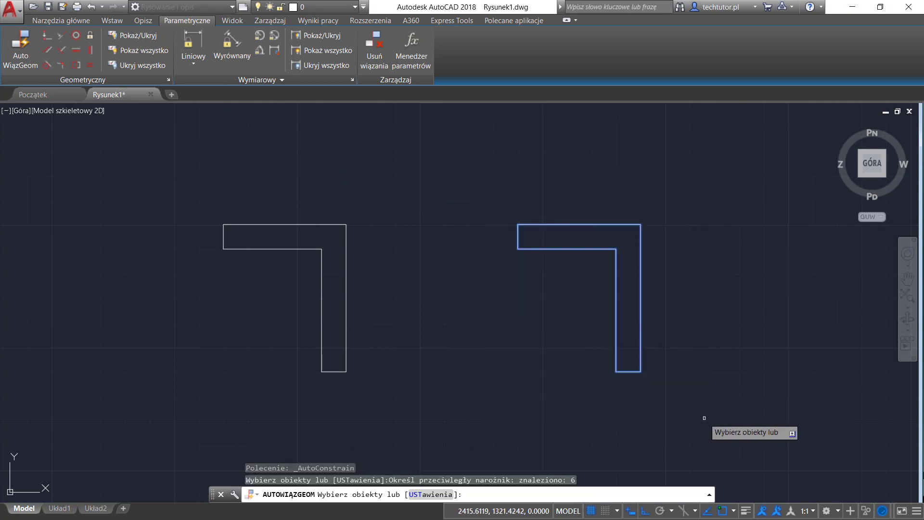
key(Return)
scroll(708, 378, up, 2)
scroll(705, 378, up, 2)
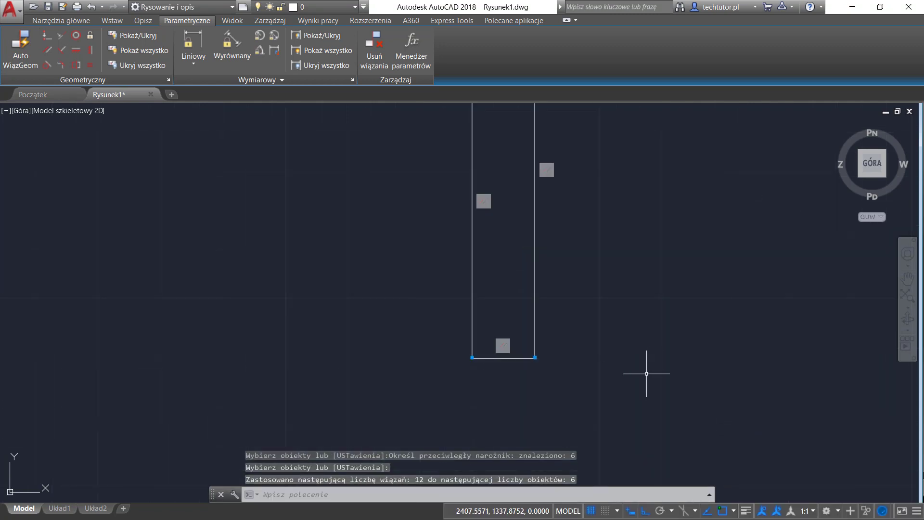
scroll(647, 374, down, 2)
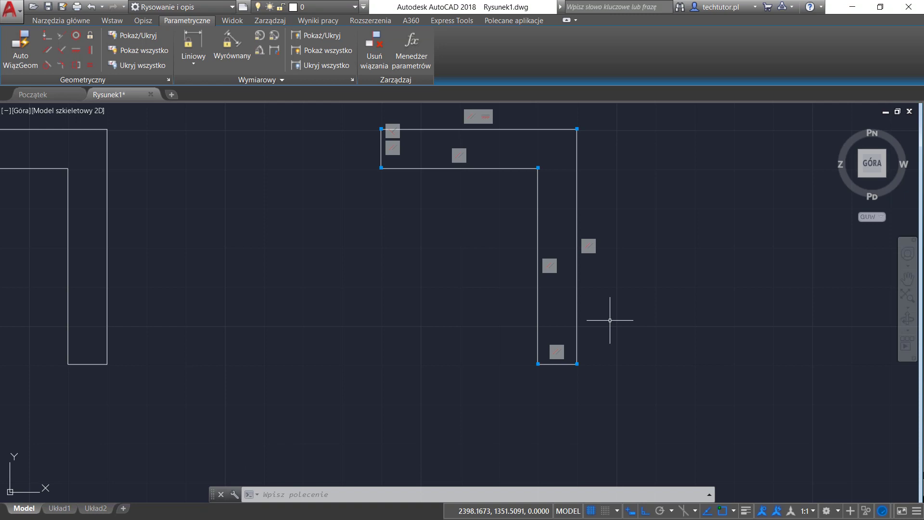
middle_drag(473, 290, 485, 351)
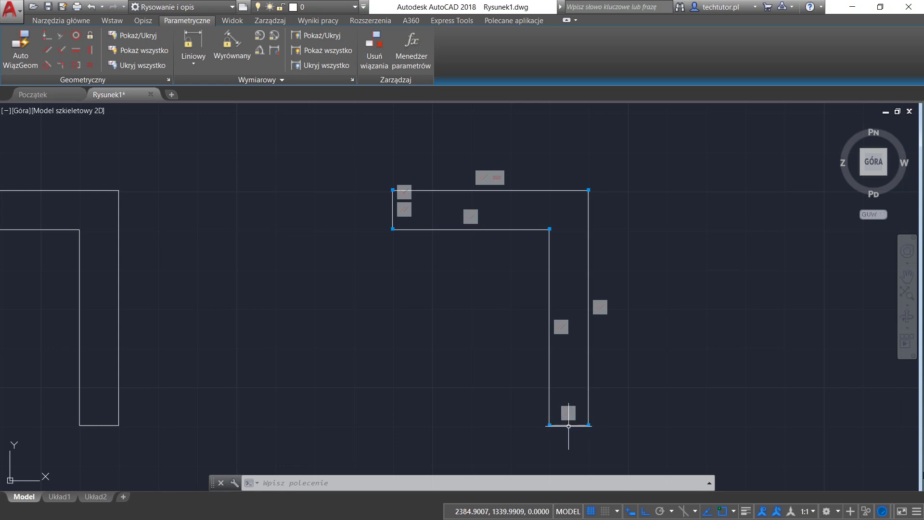
mouse_move(90, 35)
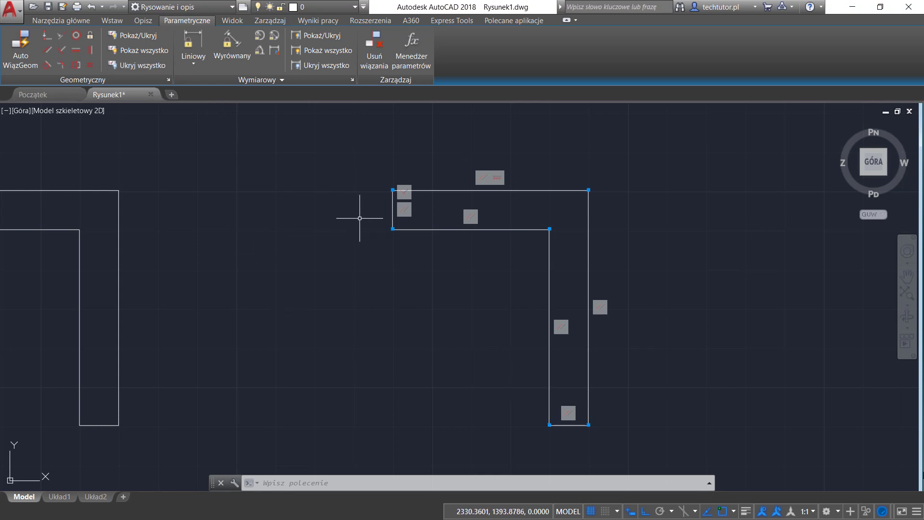
- Put a Fix constraint on the left endpoint of the constrained L-shape's top arm
click(90, 36)
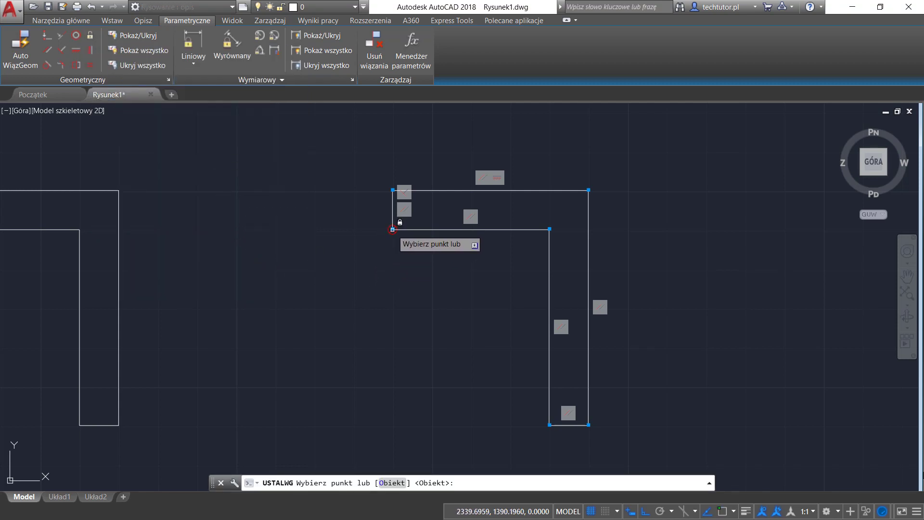
click(393, 230)
click(393, 230)
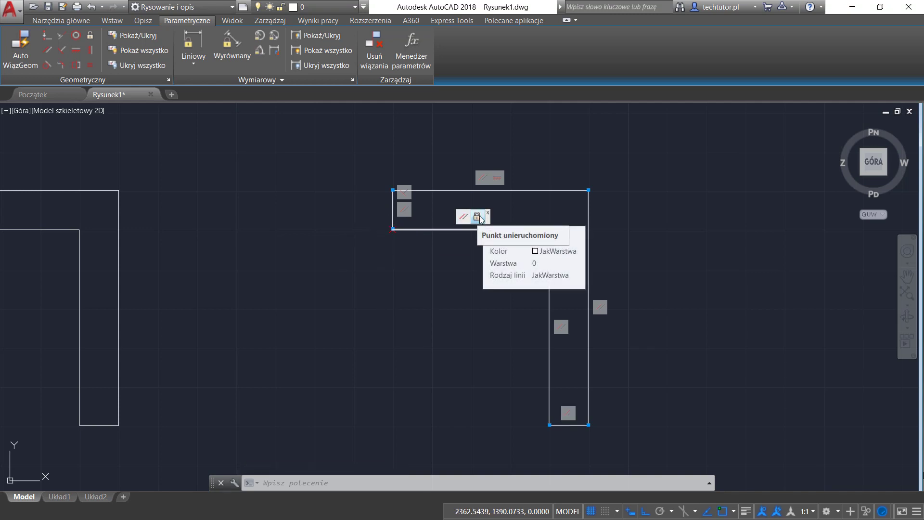
scroll(449, 283, down, 2)
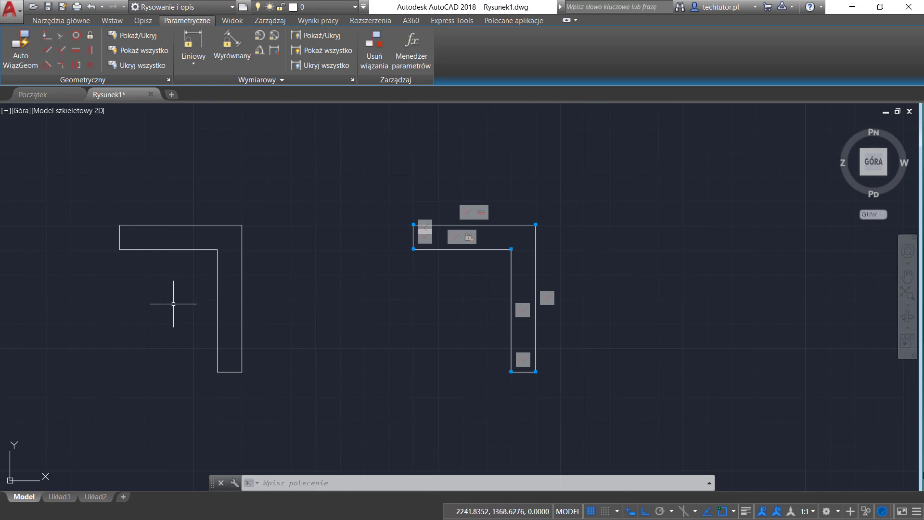
scroll(176, 309, up, 2)
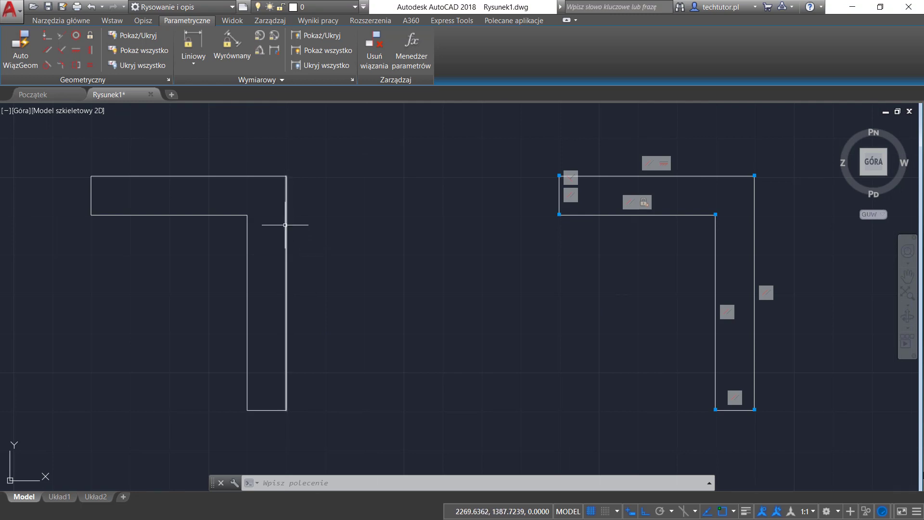
- With Ortho off, drag the left L-shape's right-edge top grip up and right into a slant
click(287, 230)
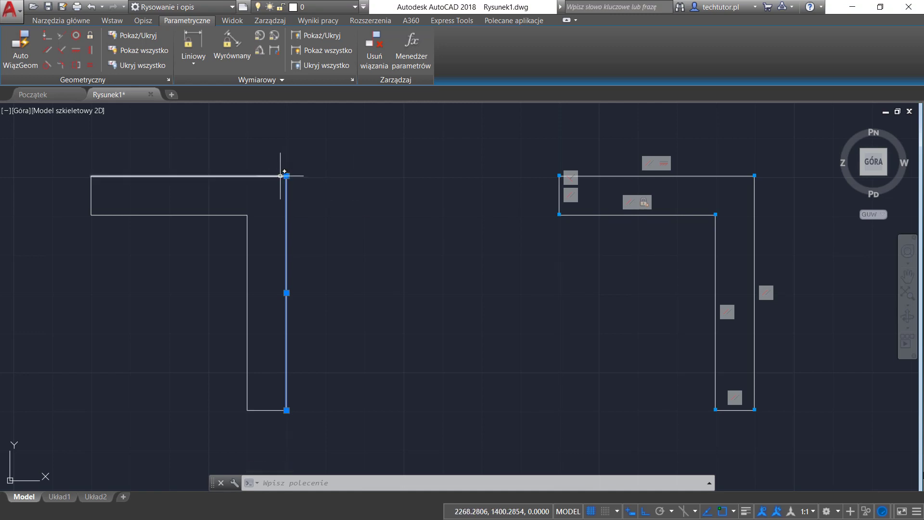
click(286, 176)
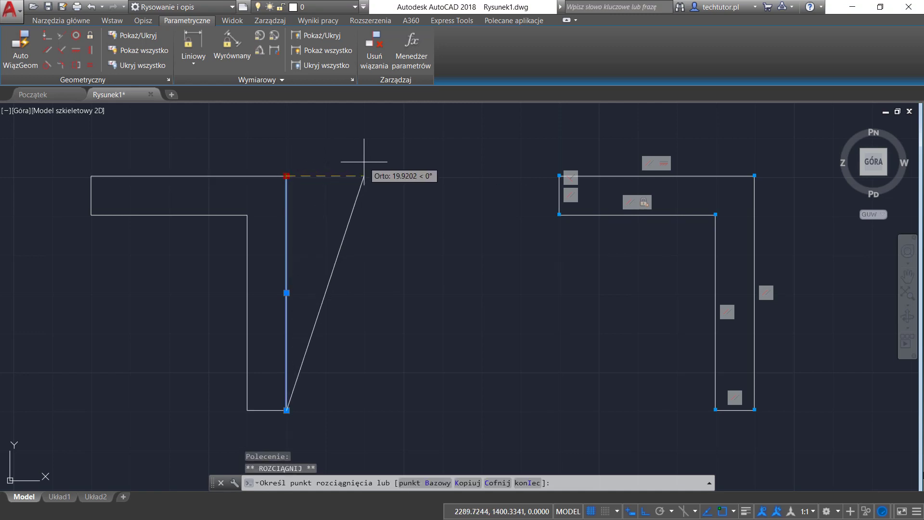
click(645, 514)
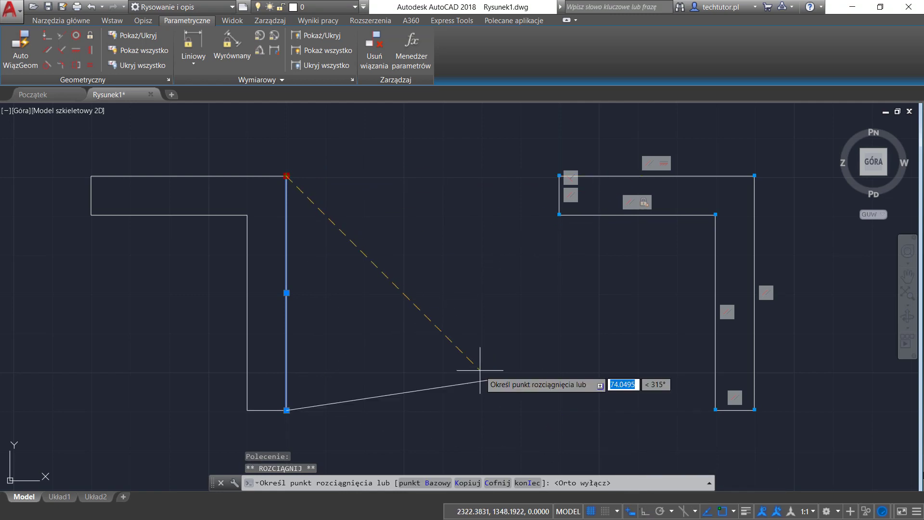
click(367, 135)
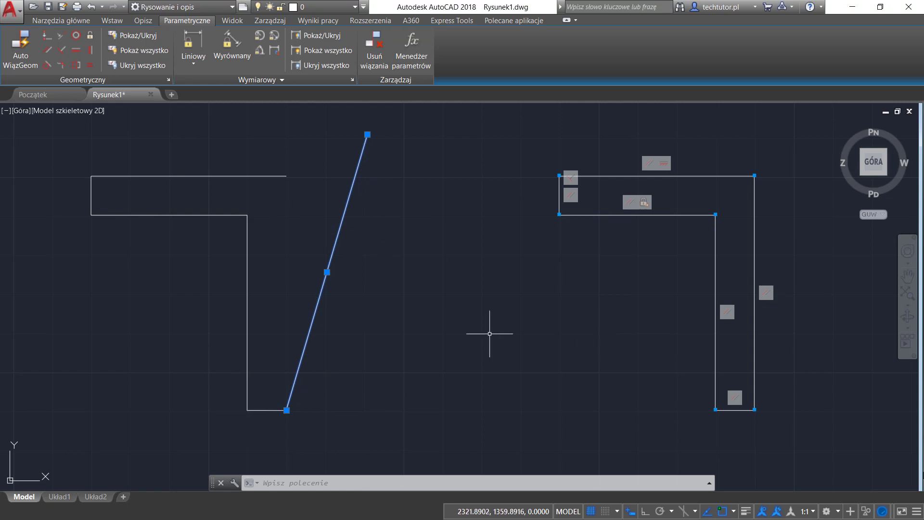
scroll(490, 333, down, 2)
scroll(687, 356, up, 2)
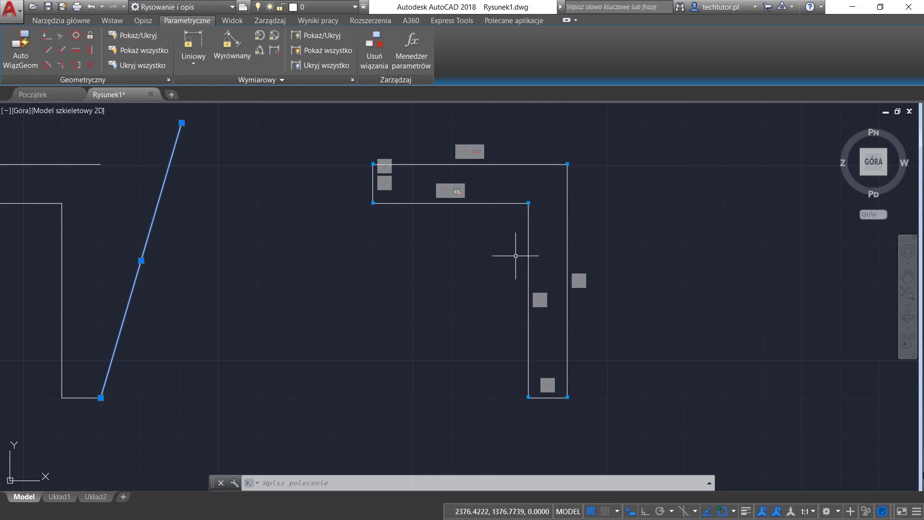
click(568, 187)
- Grip-stretch the constrained L-shape's right edge further right, then cancel, leaving the shape unchanged
key(Escape)
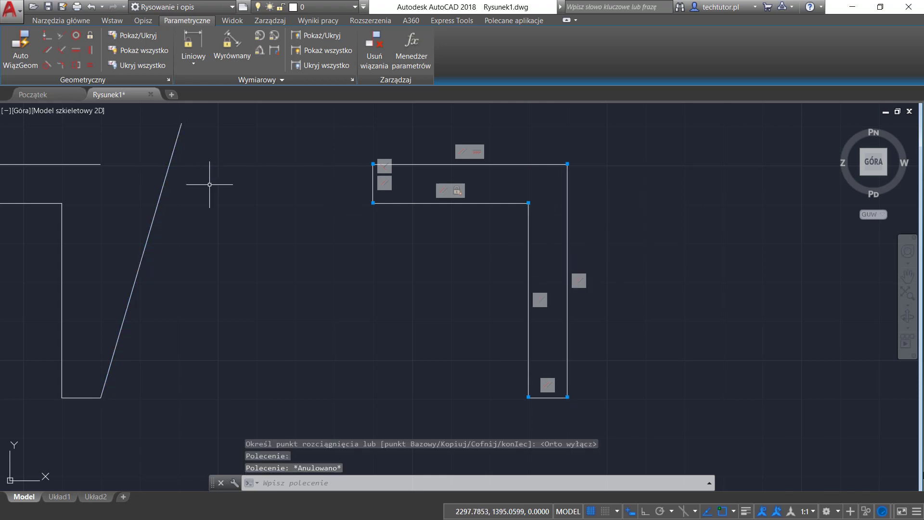
click(568, 206)
mouse_move(568, 163)
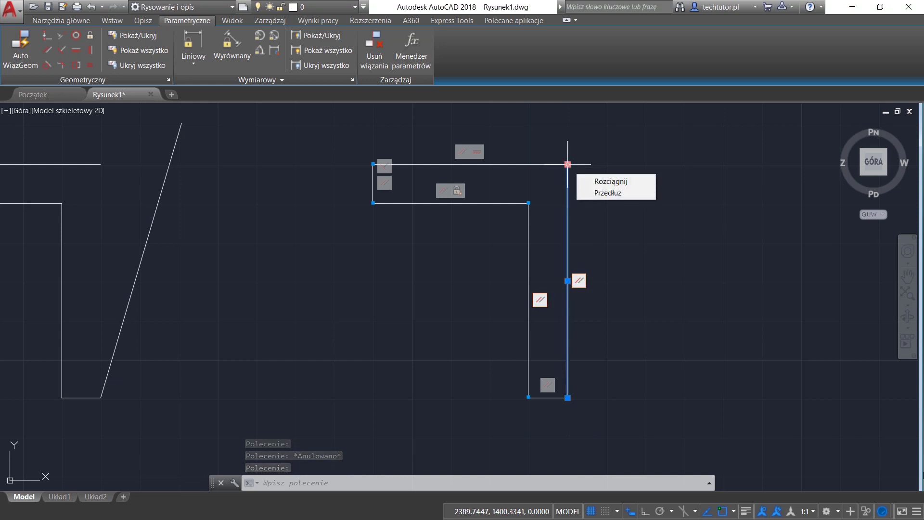
click(568, 164)
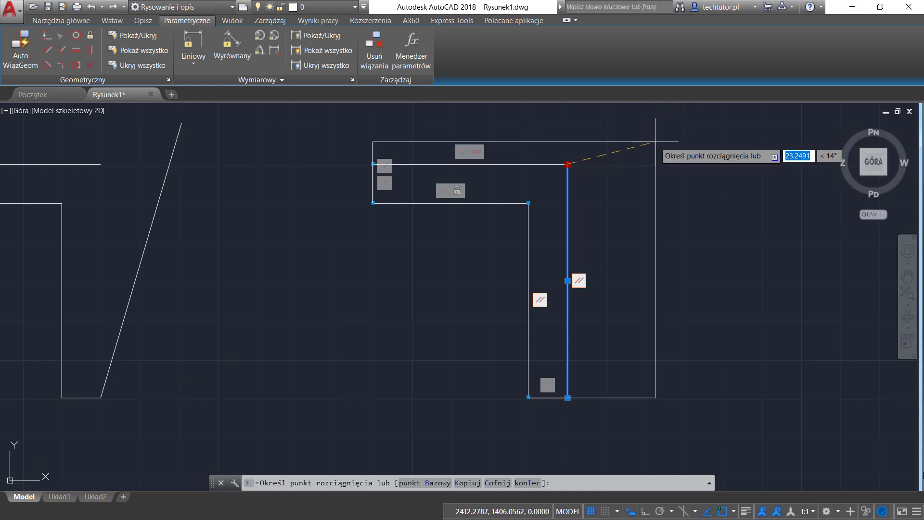
click(685, 164)
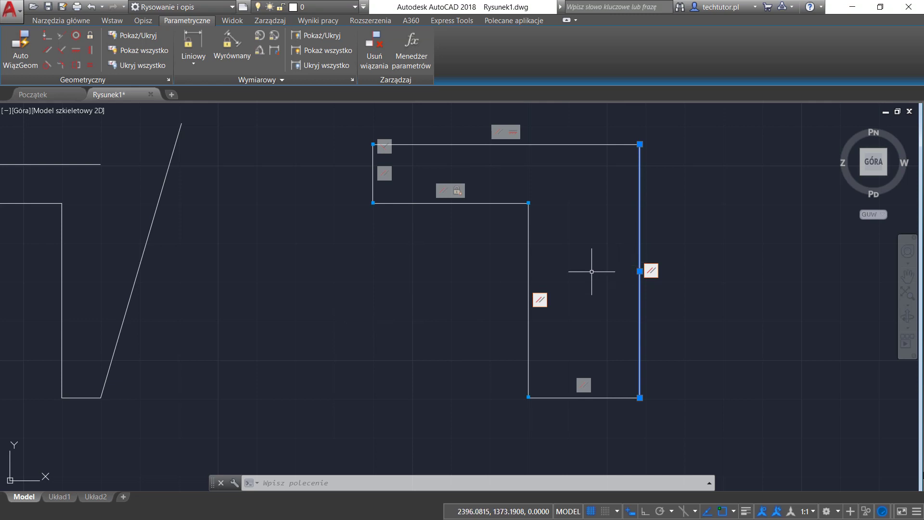
scroll(628, 173, down, 2)
scroll(457, 194, up, 2)
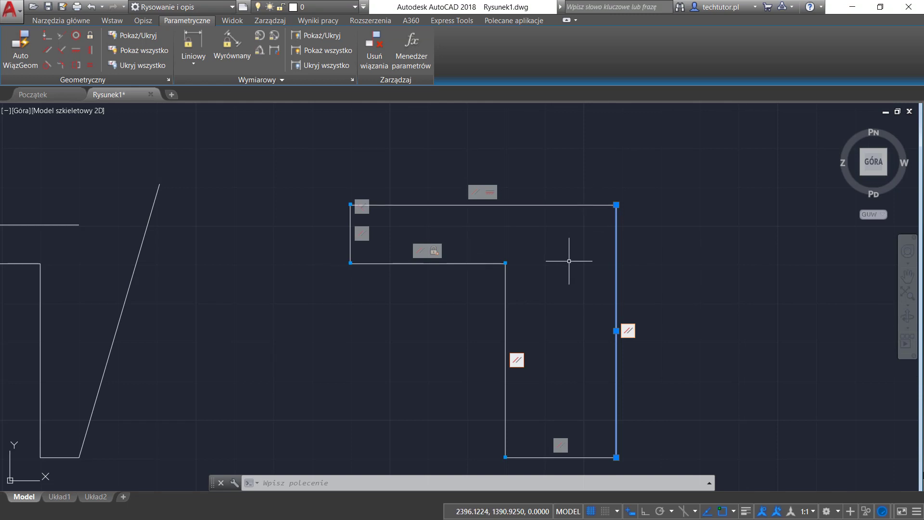
key(Escape)
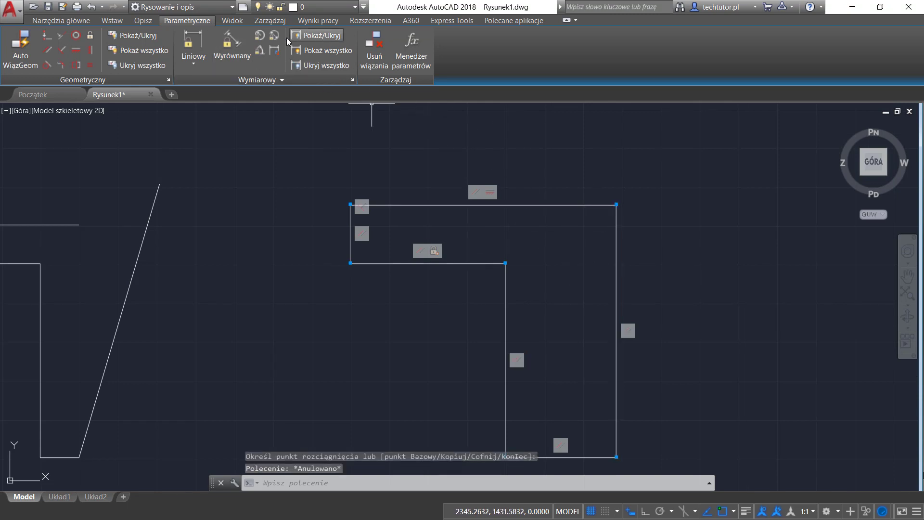
- Add a linear dimensional constraint d1 = 80 to the constrained L-shape's top edge
click(204, 42)
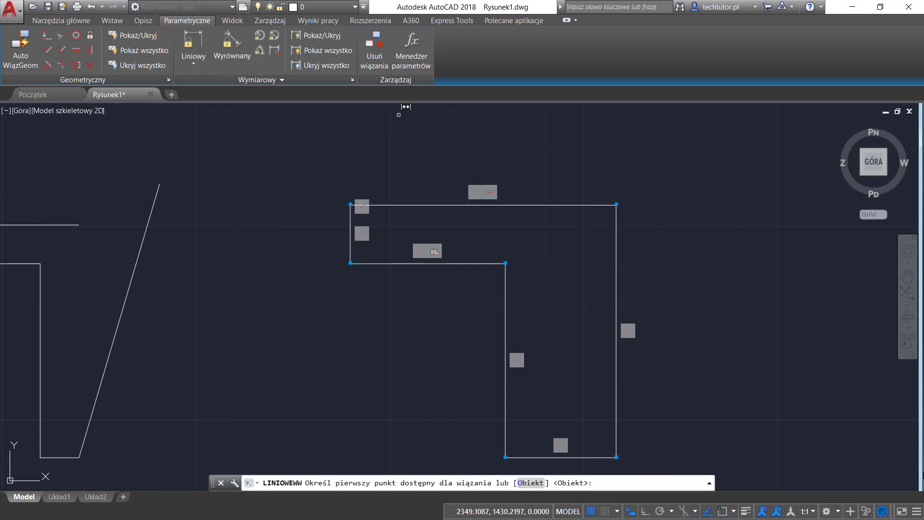
click(531, 482)
click(608, 205)
click(491, 150)
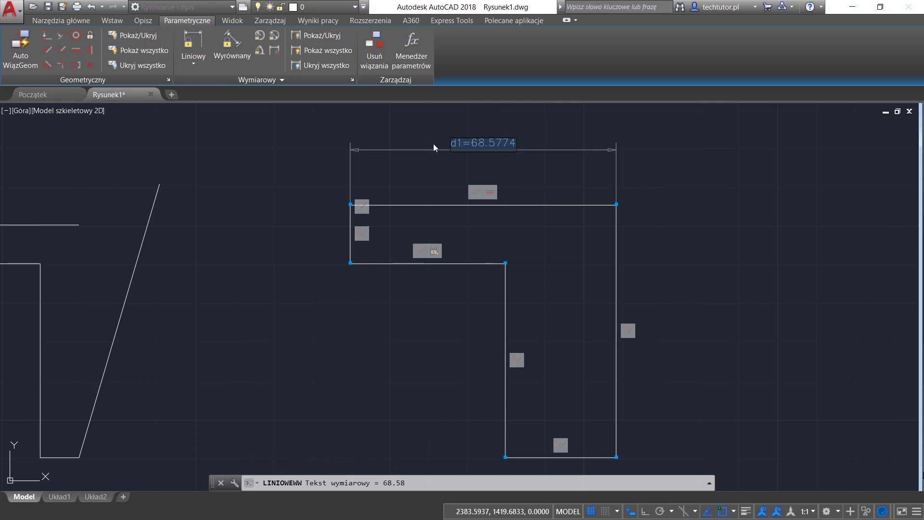
text(80)
key(Return)
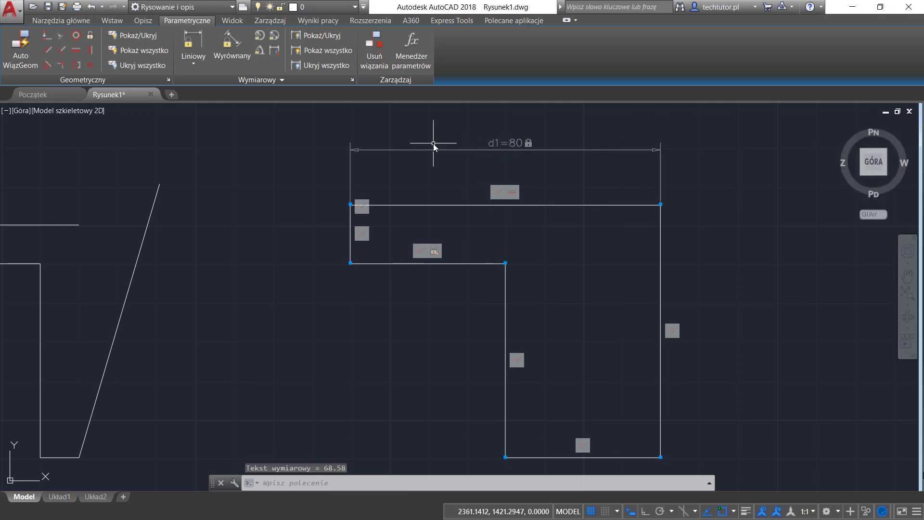
scroll(367, 293, down, 2)
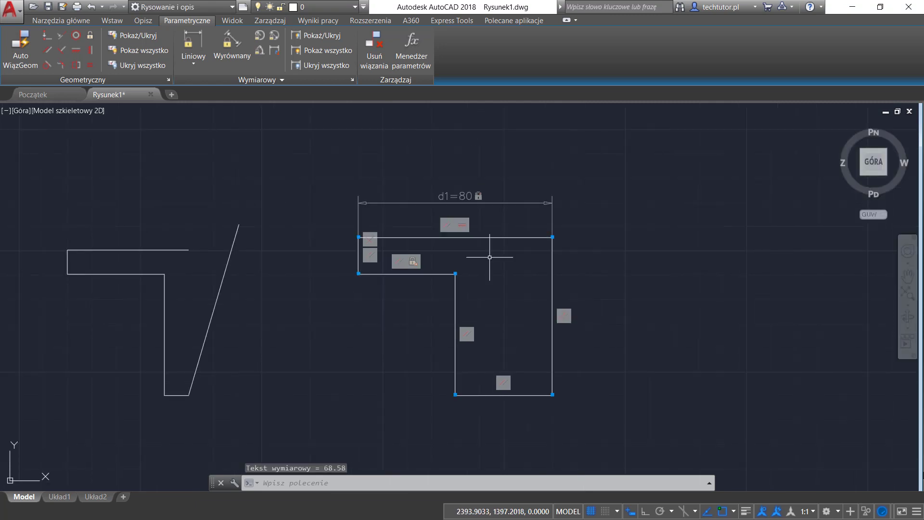
scroll(501, 288, up, 2)
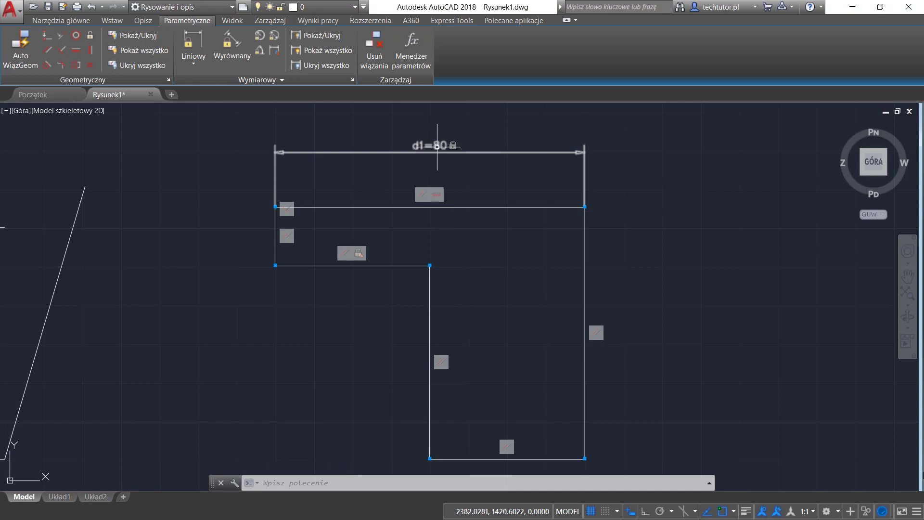
scroll(434, 231, down, 2)
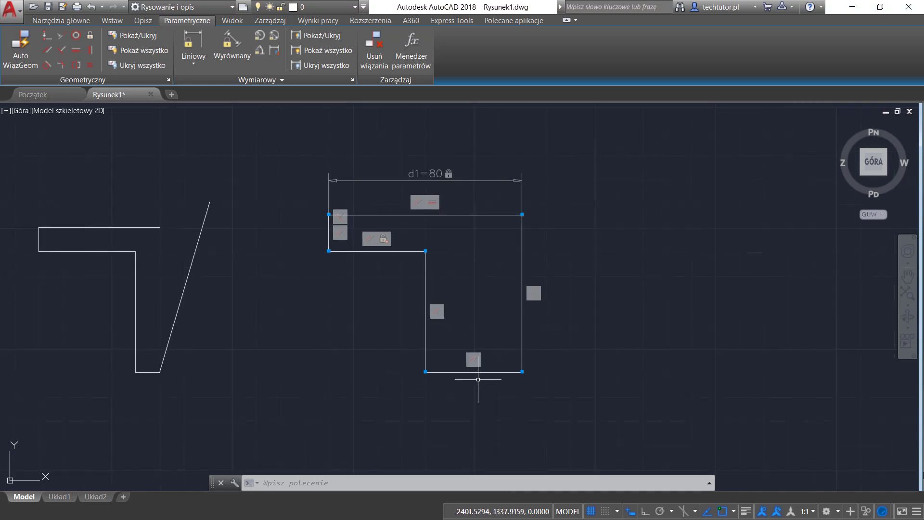
scroll(474, 379, up, 2)
scroll(530, 239, down, 2)
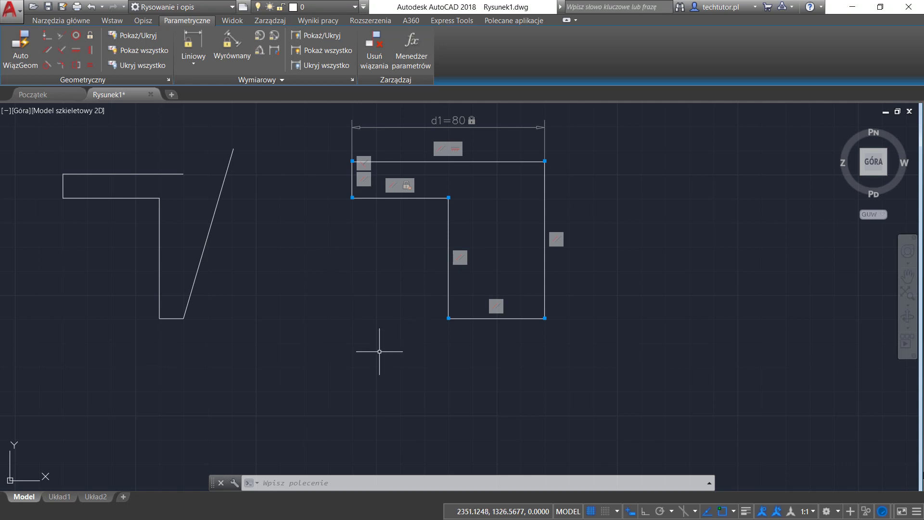
middle_drag(399, 292, 390, 357)
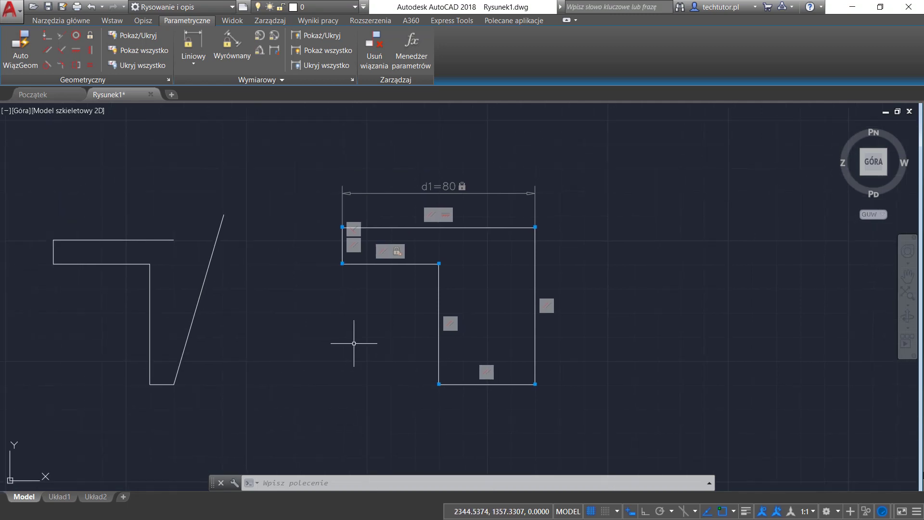